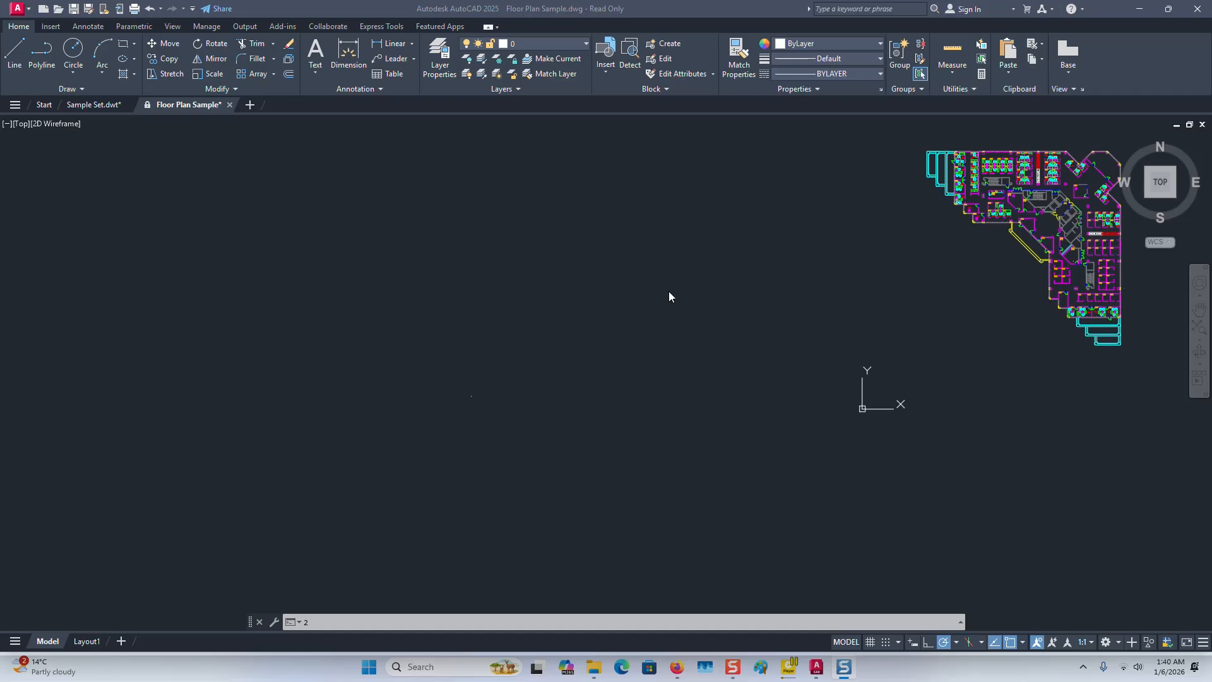
Place two single points in the empty area beside the floor plan.
{"action": "left_click", "coordinate": [487, 472]}
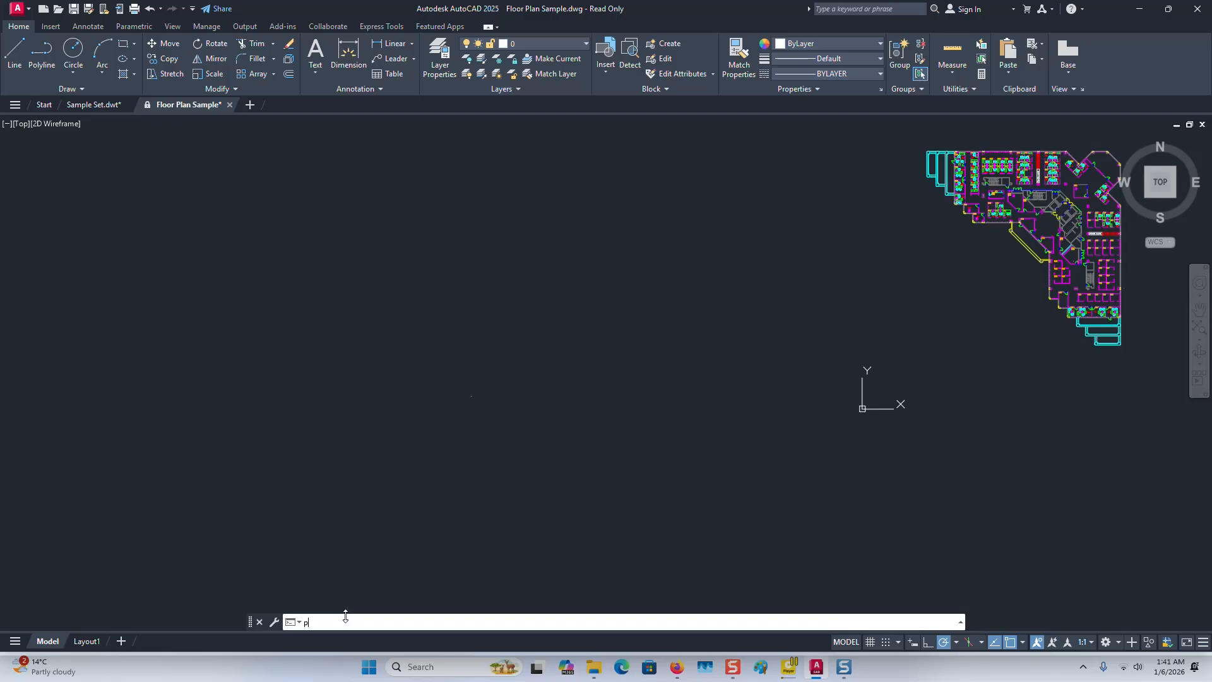
{"action": "key", "text": "Return"}
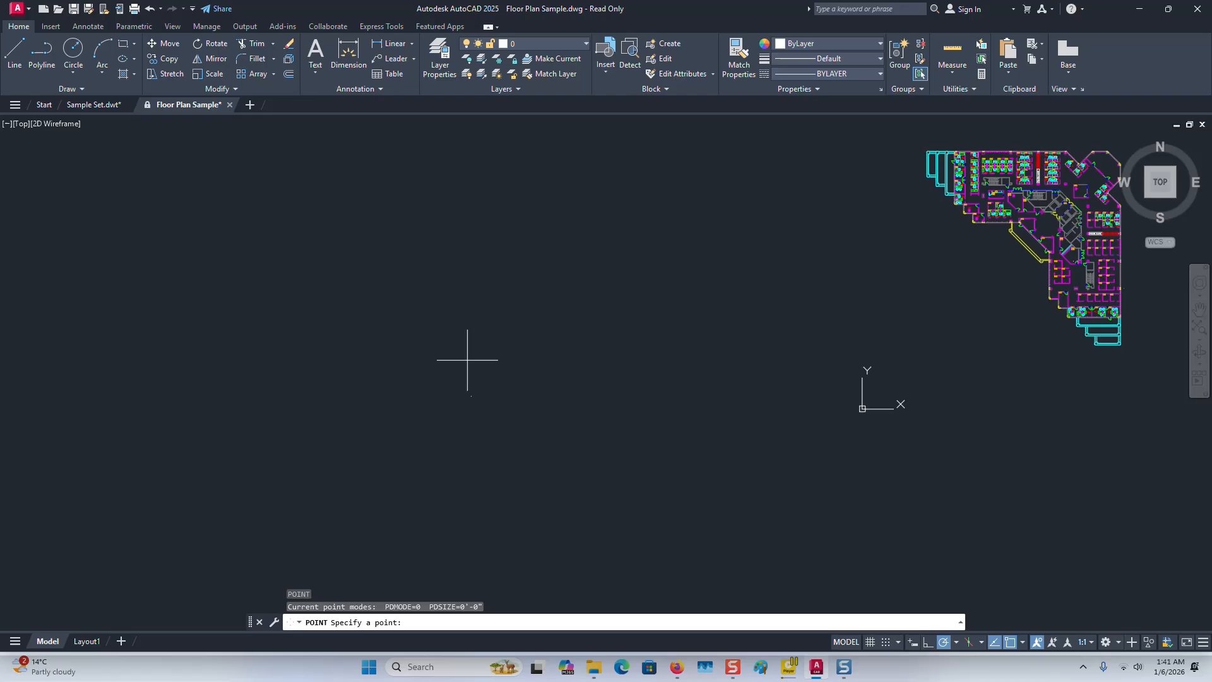
{"action": "left_click", "coordinate": [452, 316]}
{"action": "scroll", "coordinate": [480, 322], "scroll_direction": "up", "scroll_amount": 1}
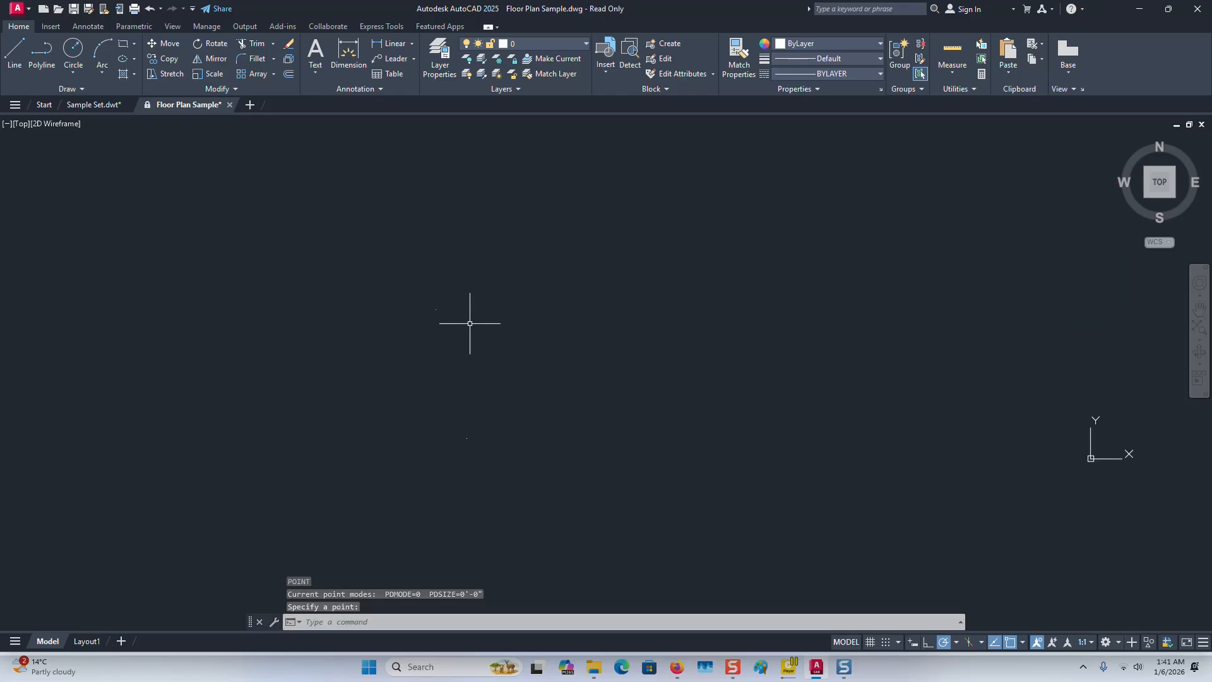
{"action": "scroll", "coordinate": [450, 312], "scroll_direction": "down", "scroll_amount": 1}
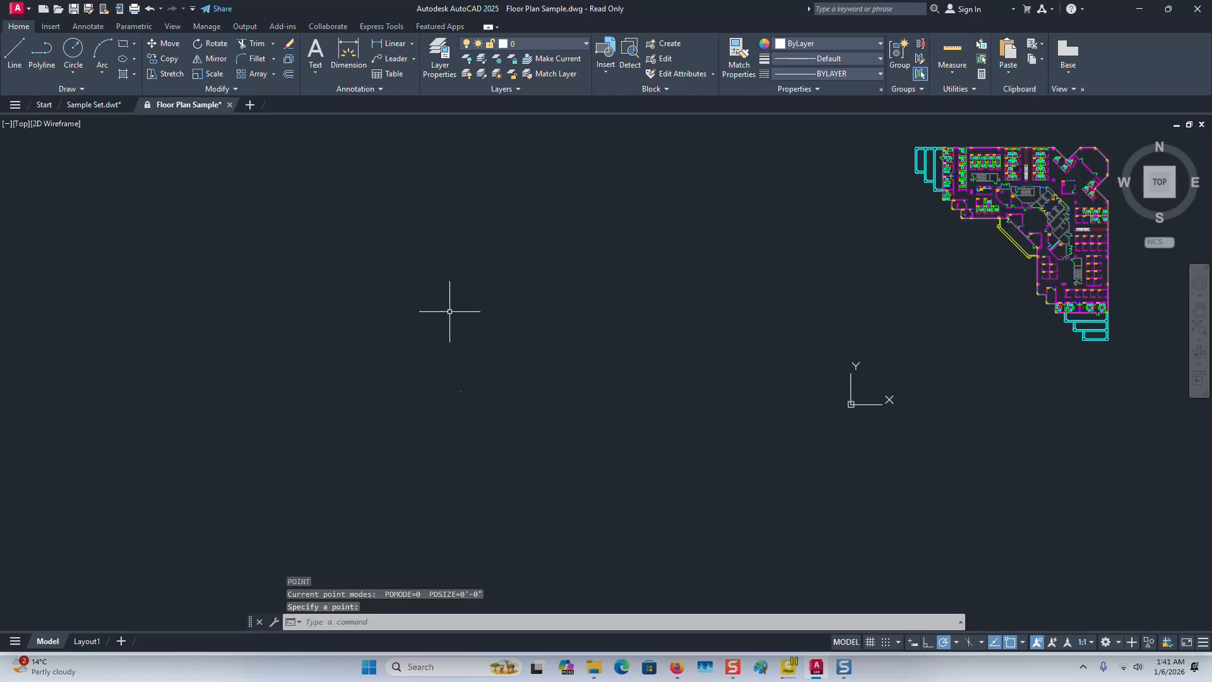
{"action": "key", "text": "Return"}
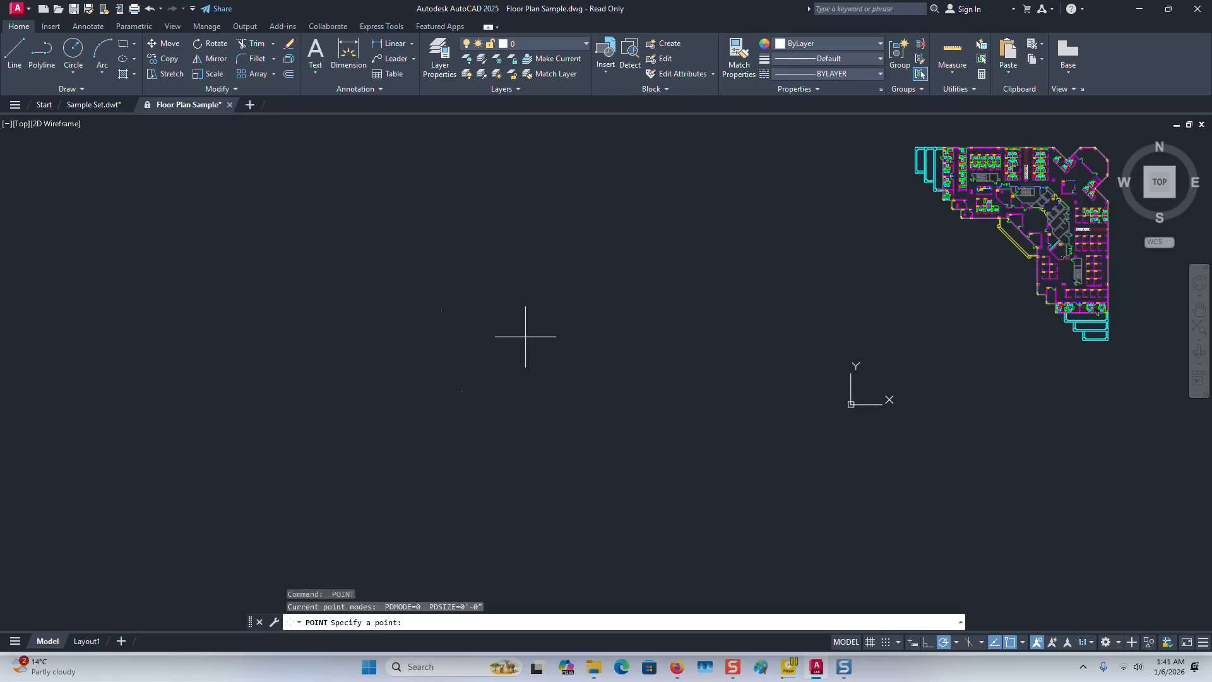
{"action": "middle_click_drag", "start_coordinate": [585, 341], "coordinate": [533, 343]}
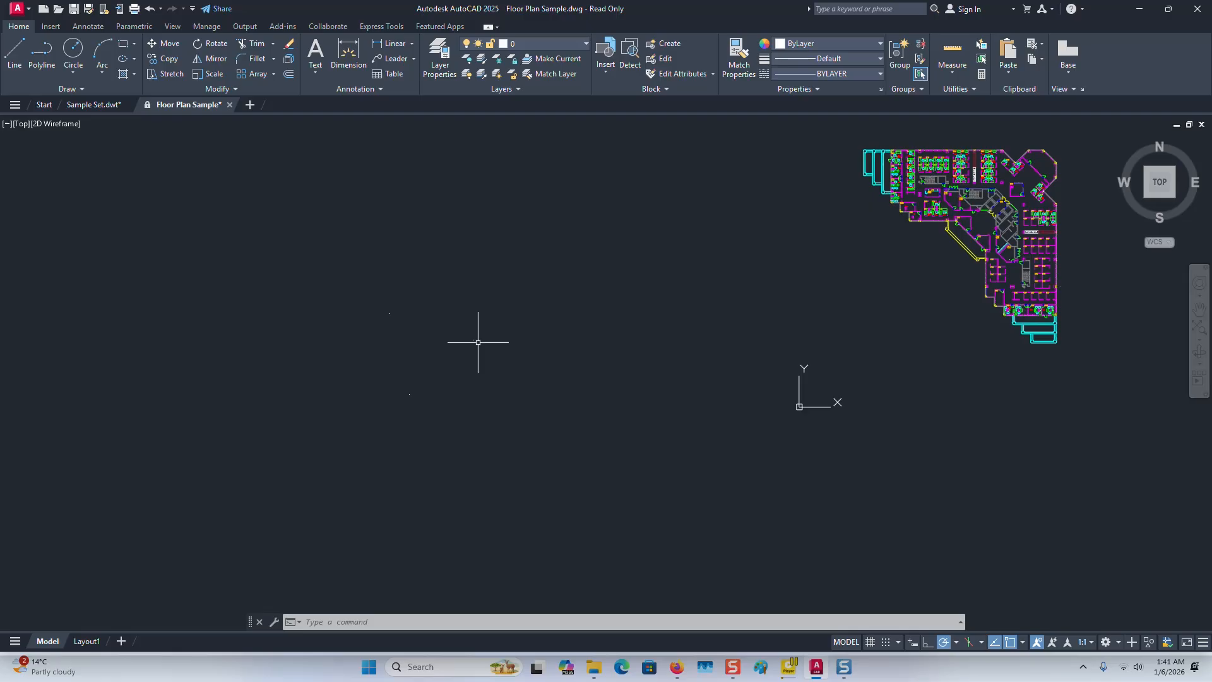
Change the point style to the symbol combining a square, a circle and an X.
{"action": "type", "text": "PTY"}
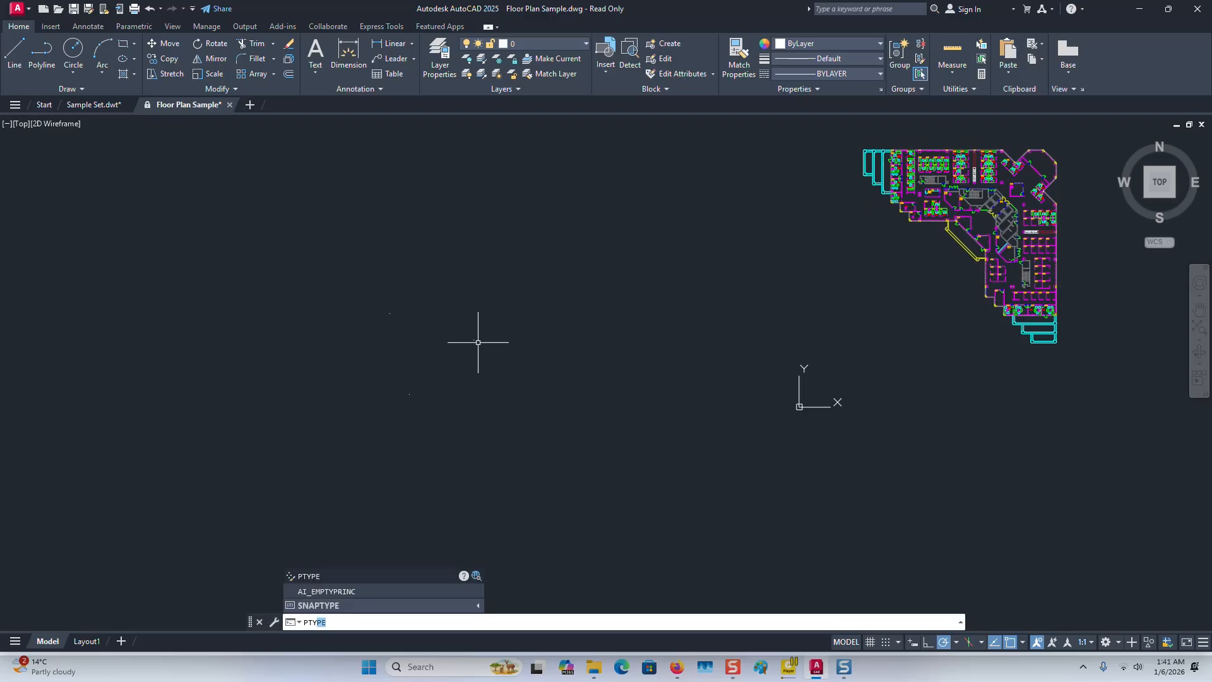
{"action": "key", "text": "Return"}
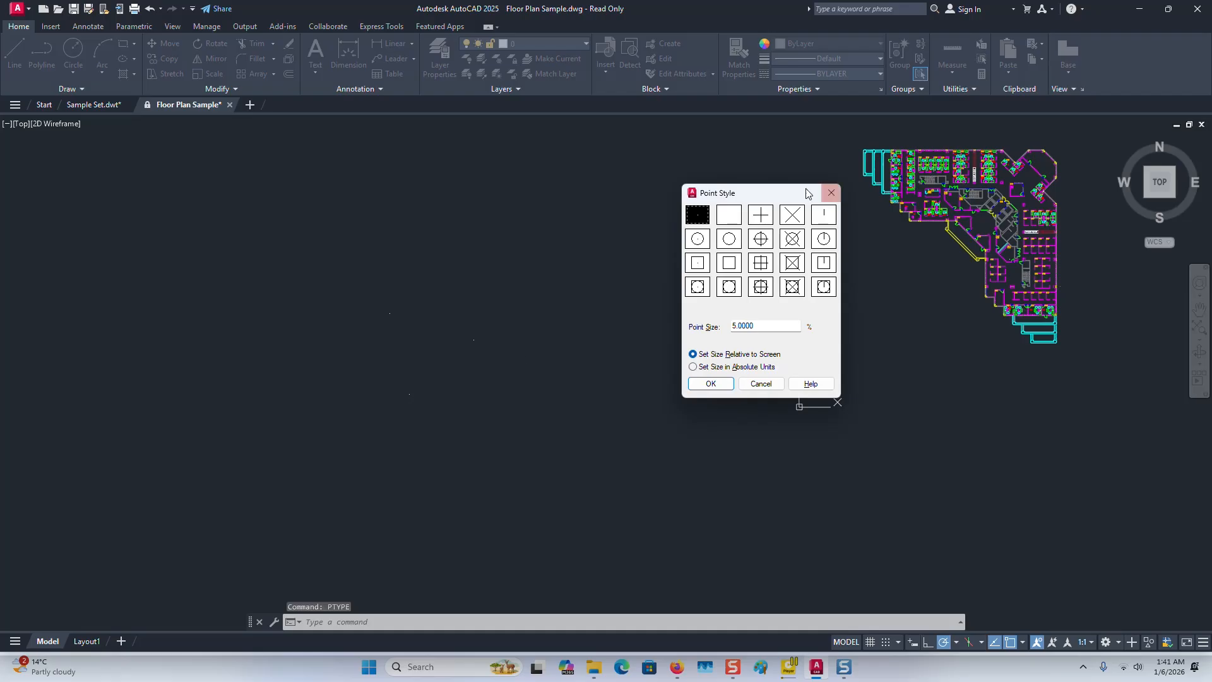
{"action": "left_click_drag", "start_coordinate": [795, 193], "coordinate": [719, 190]}
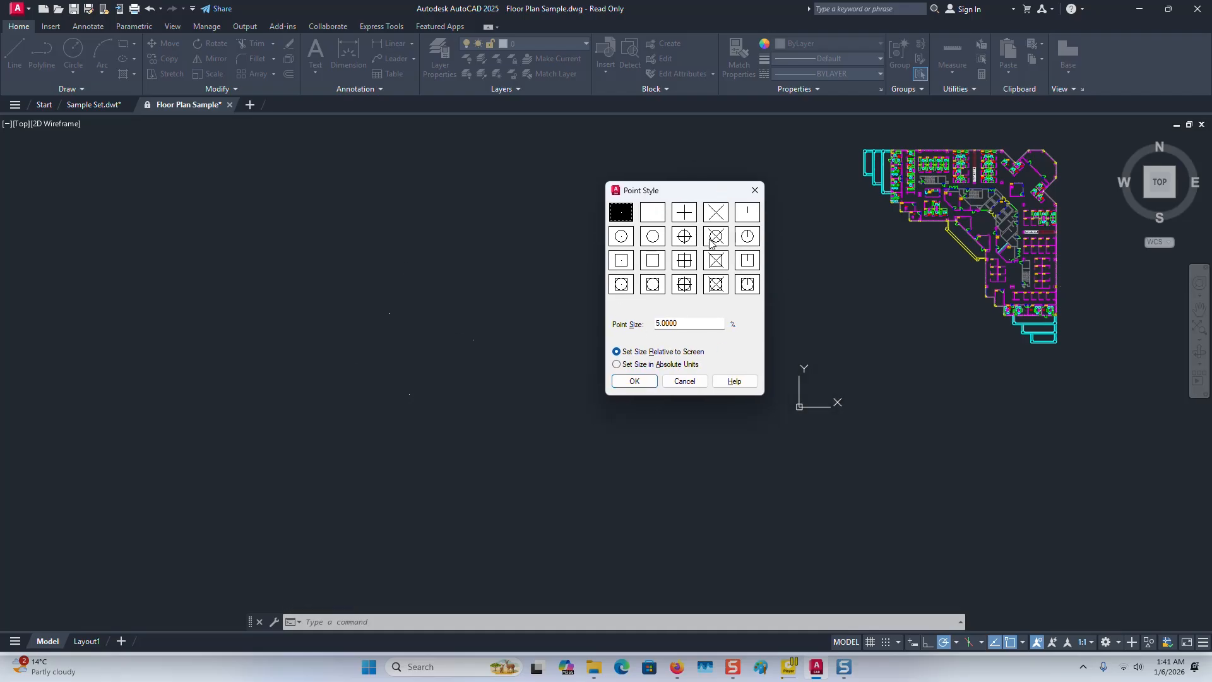
{"action": "left_click", "coordinate": [716, 287]}
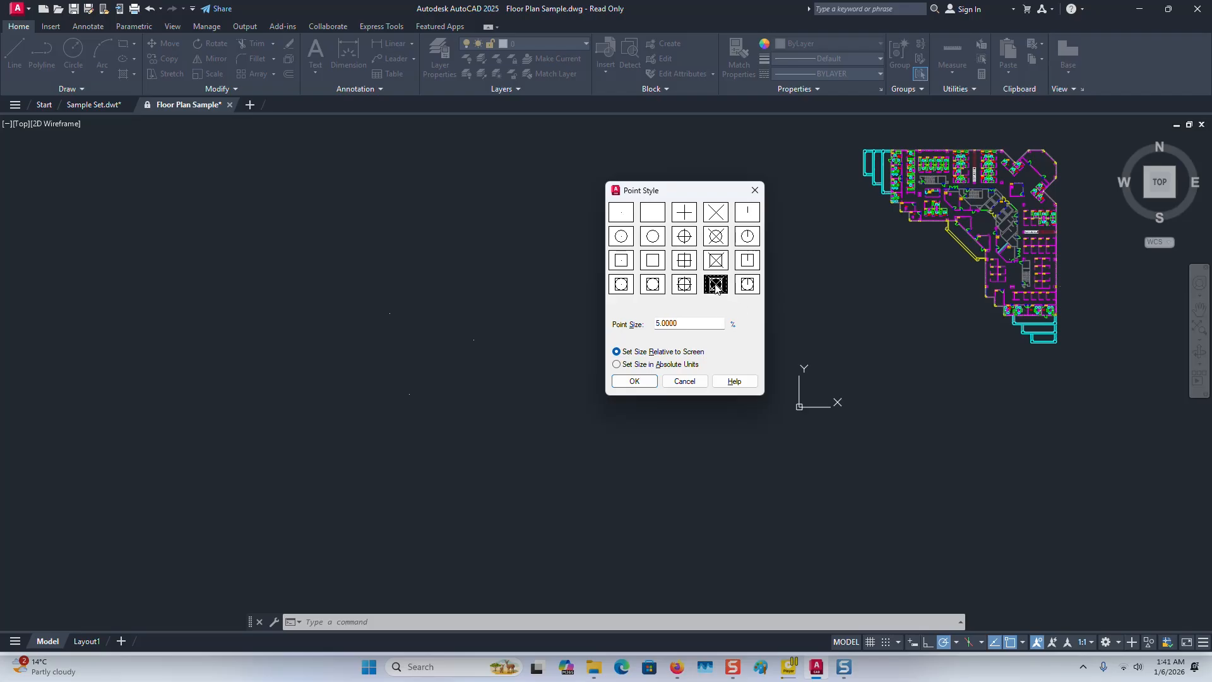
{"action": "left_click", "coordinate": [648, 382]}
{"action": "scroll", "coordinate": [442, 341], "scroll_direction": "up", "scroll_amount": 2}
{"action": "middle_click_drag", "start_coordinate": [443, 341], "coordinate": [535, 331]}
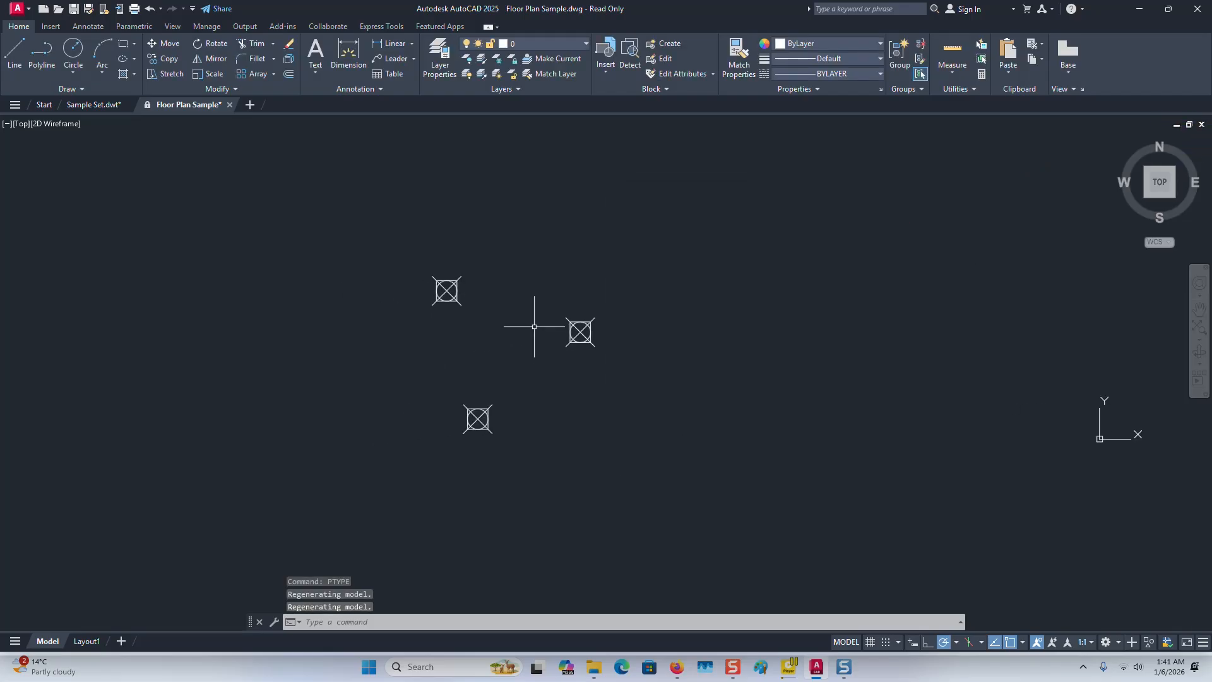
Use Multiple Points to scatter seven more points around the existing ones in the empty area.
{"action": "middle_click_drag", "start_coordinate": [665, 370], "coordinate": [644, 362]}
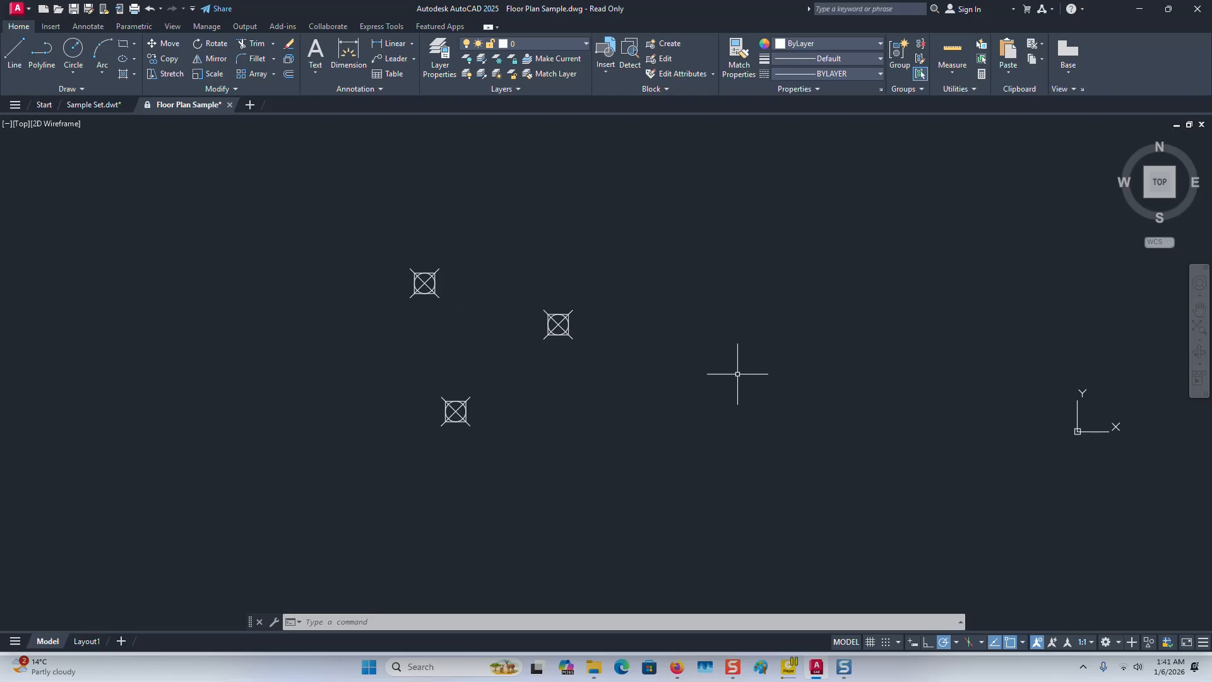
{"action": "middle_click_drag", "start_coordinate": [736, 362], "coordinate": [691, 373]}
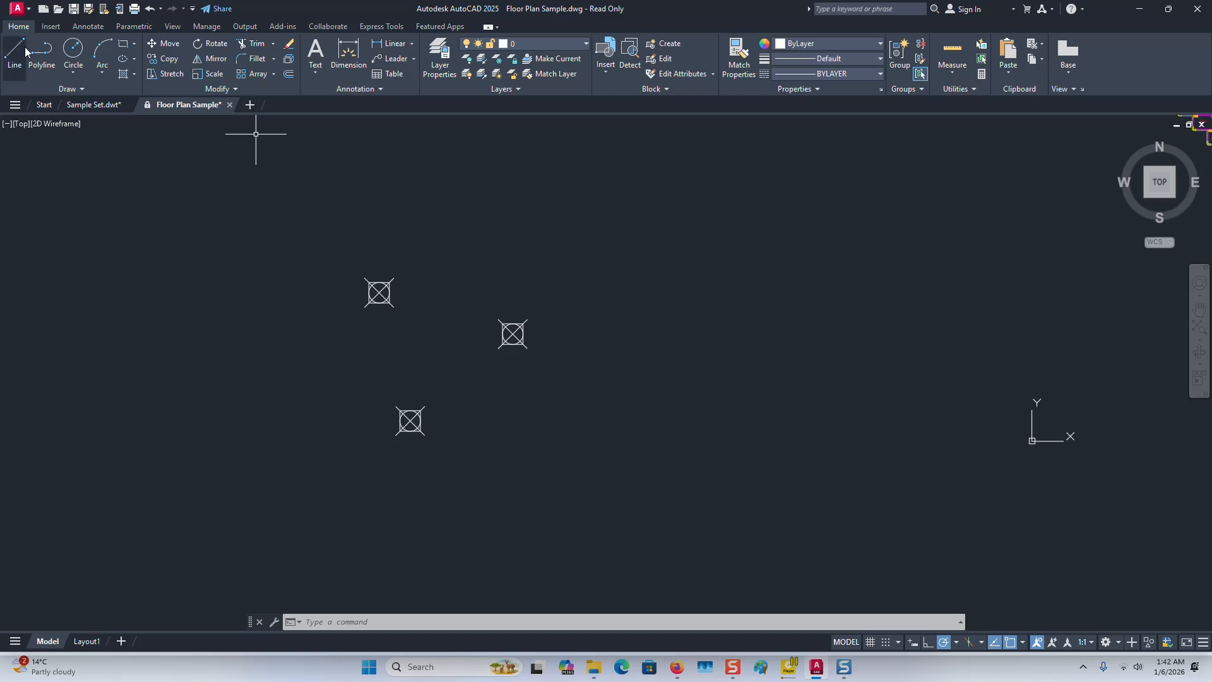
{"action": "left_click", "coordinate": [82, 90]}
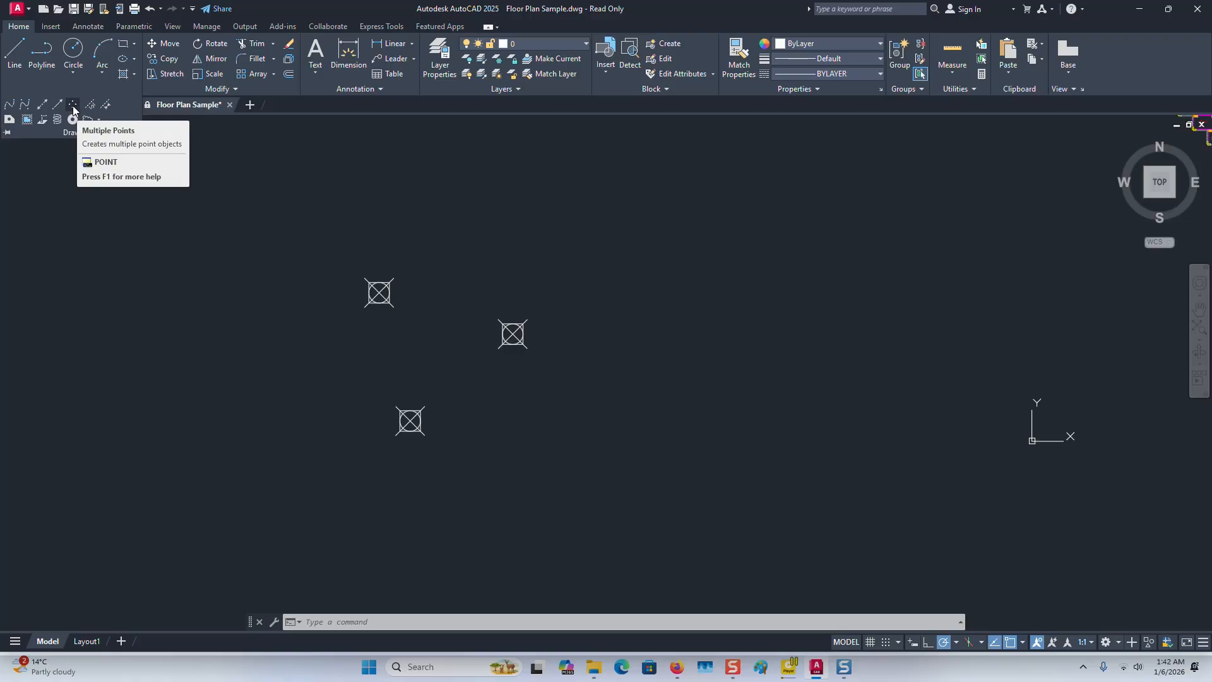
{"action": "left_click", "coordinate": [74, 109]}
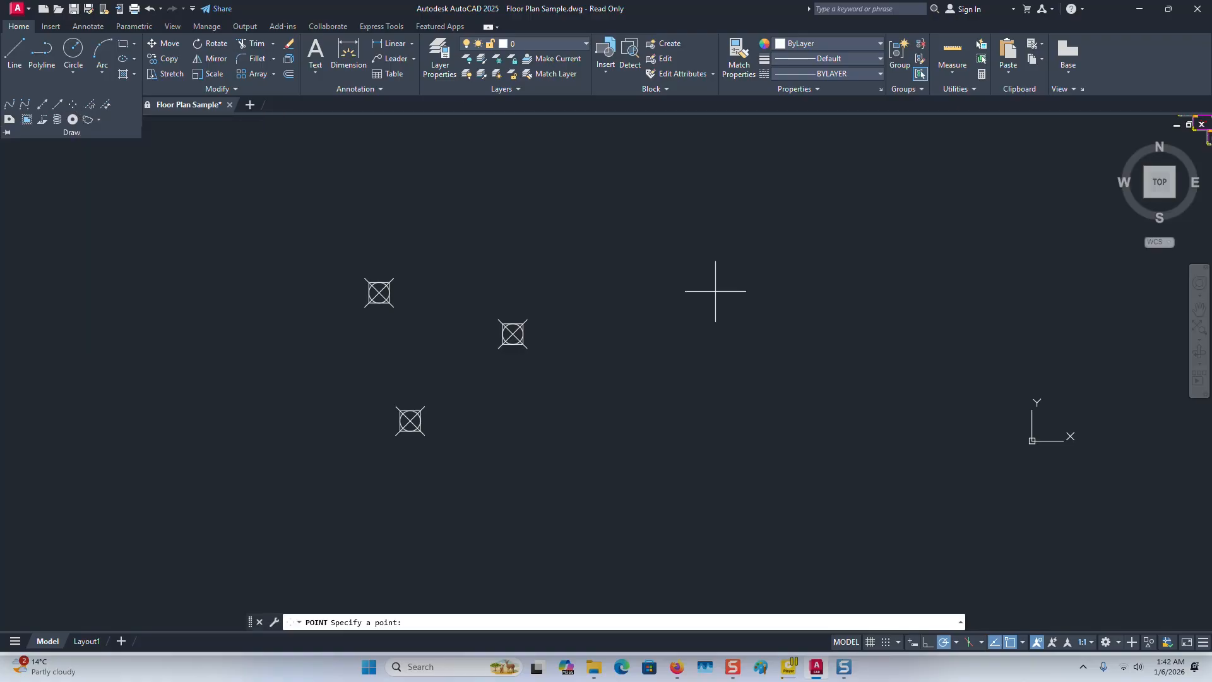
{"action": "left_click", "coordinate": [622, 325]}
{"action": "left_click", "coordinate": [750, 245]}
{"action": "left_click", "coordinate": [767, 401]}
{"action": "left_click", "coordinate": [548, 463]}
{"action": "left_click", "coordinate": [484, 416]}
{"action": "left_click", "coordinate": [514, 268]}
{"action": "left_click", "coordinate": [666, 195]}
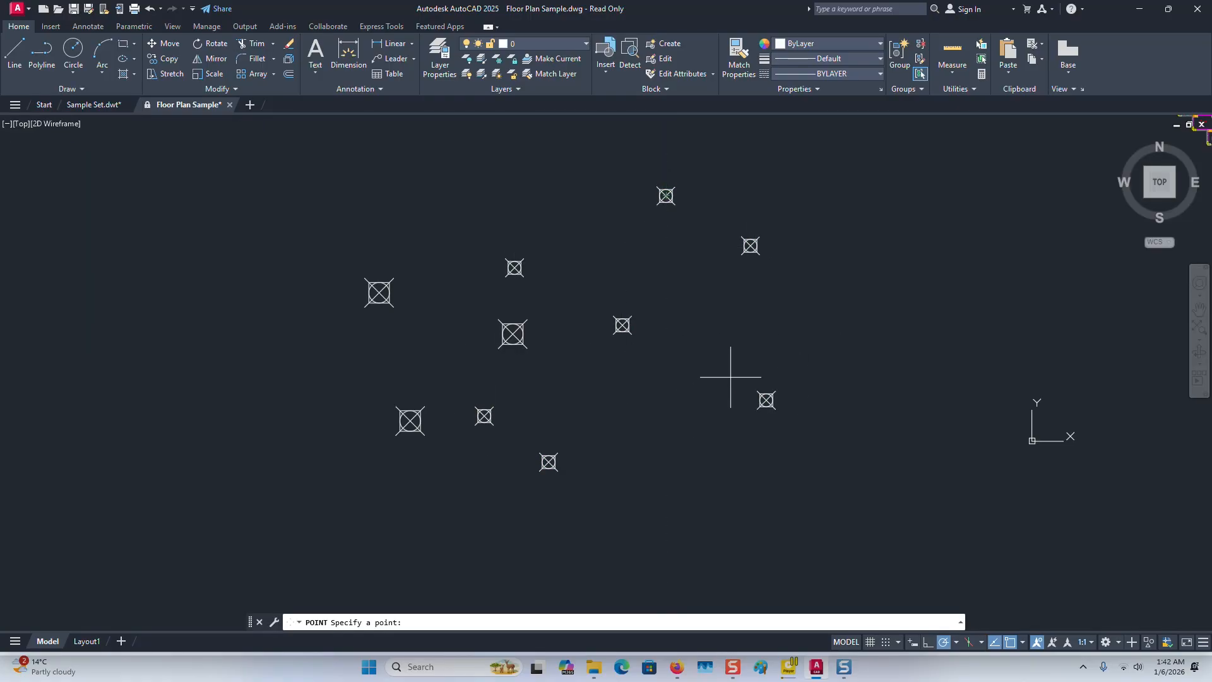
{"action": "key", "text": "Escape"}
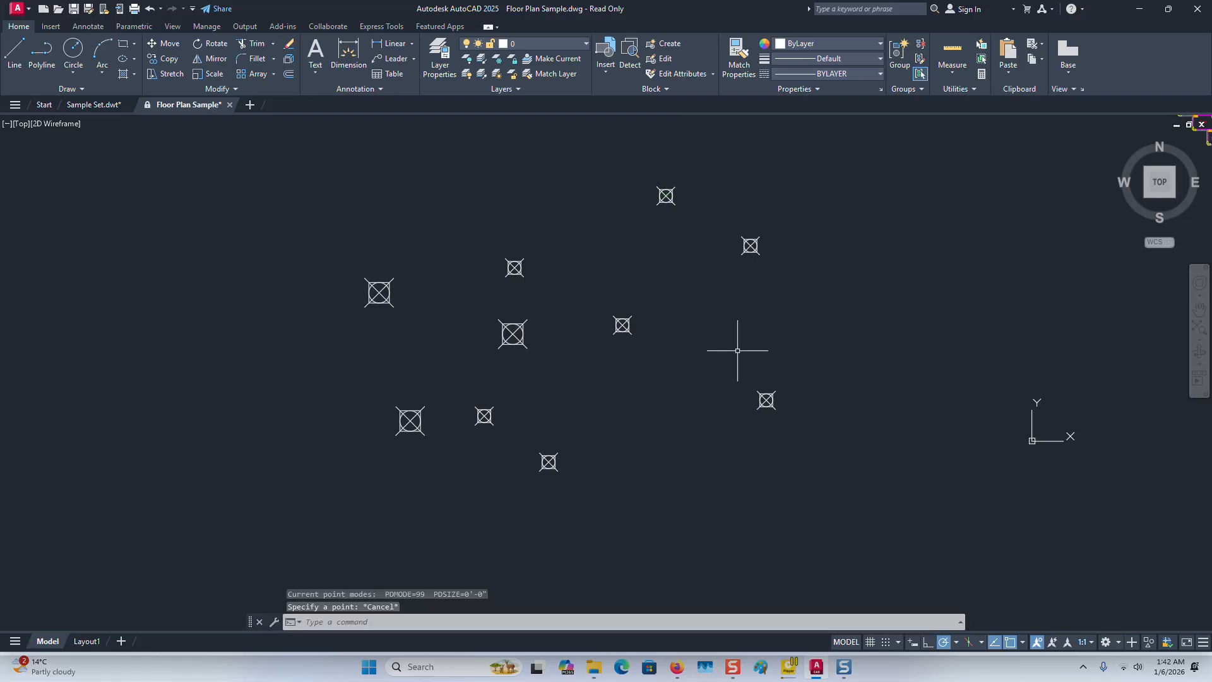
Delete all the points in the empty area beside the floor plan.
{"action": "left_click", "coordinate": [850, 524]}
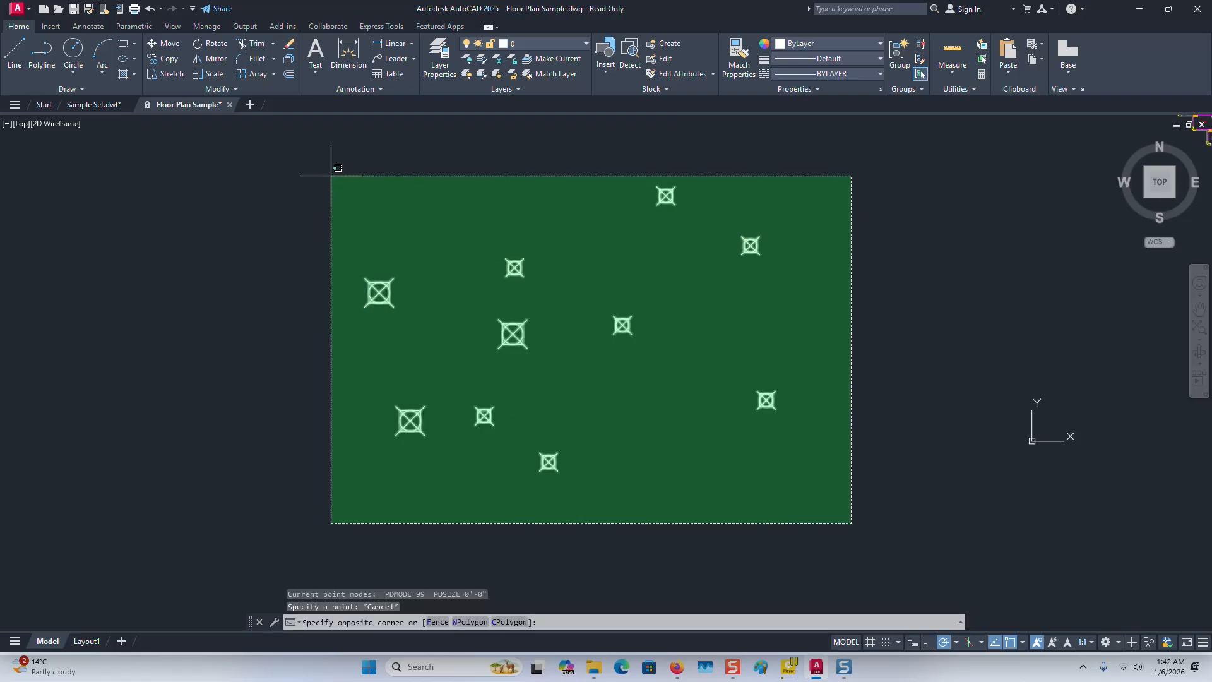
{"action": "left_click", "coordinate": [324, 187]}
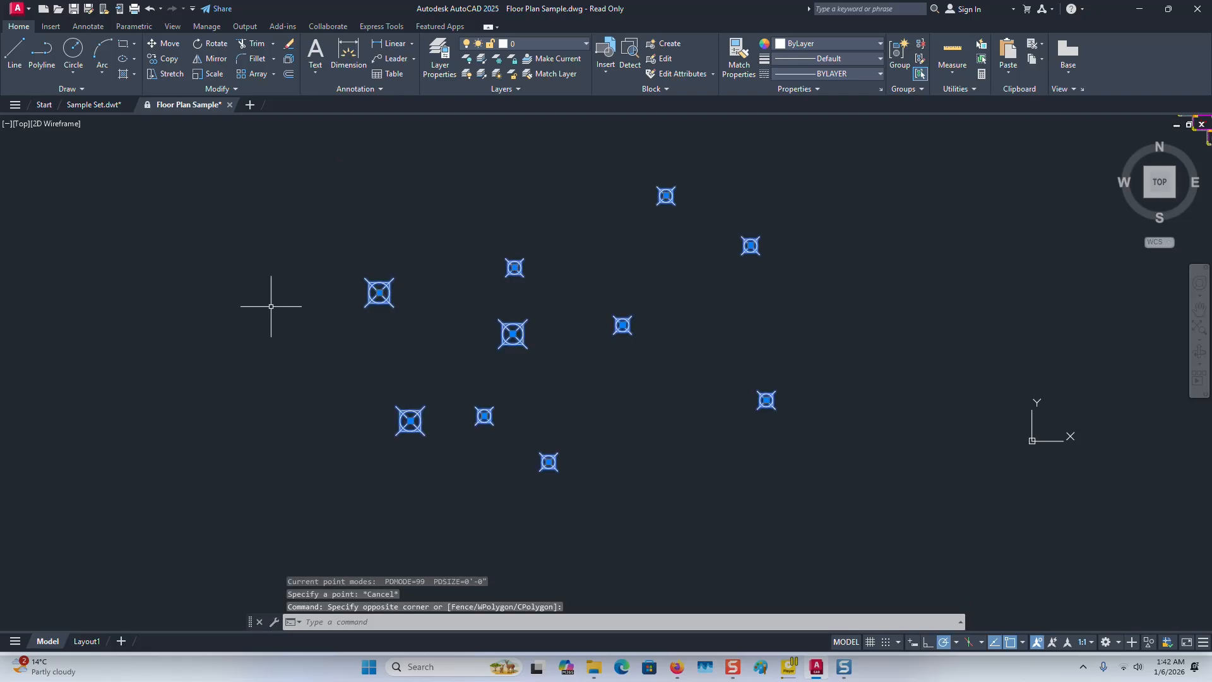
{"action": "key", "text": "Delete"}
{"action": "scroll", "coordinate": [272, 304], "scroll_direction": "down", "scroll_amount": 2}
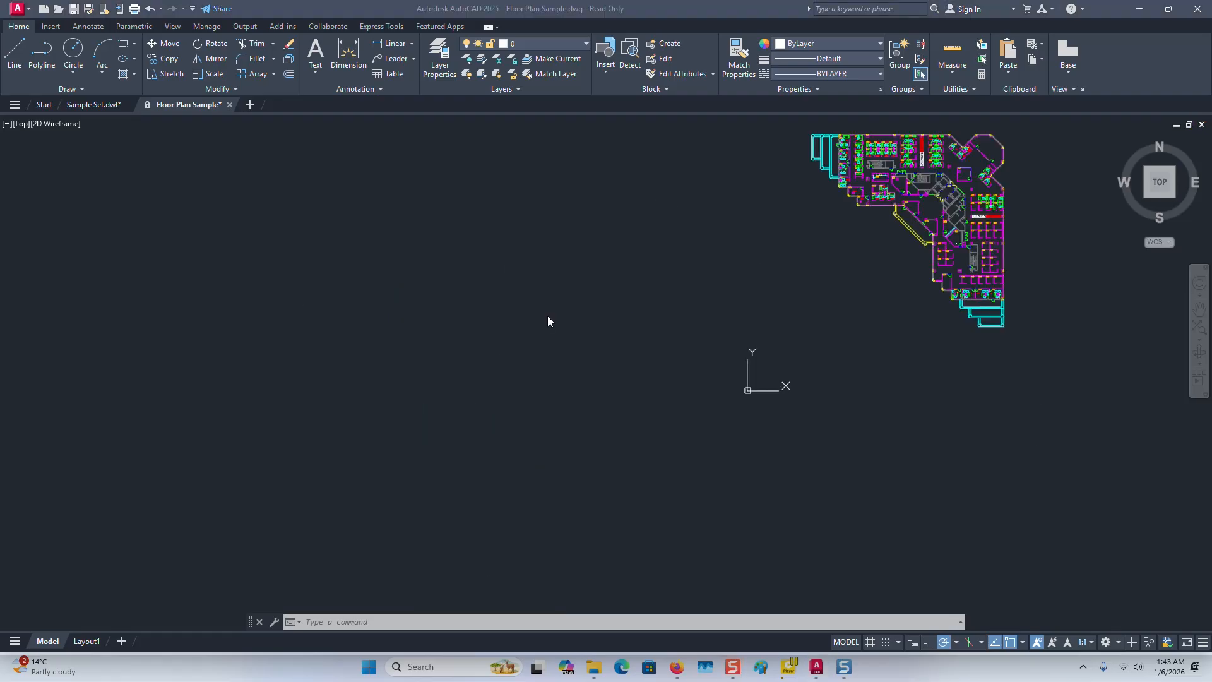
Draw a rectangular revision cloud enclosing room 6100 on the floor plan.
{"action": "left_click", "coordinate": [84, 89]}
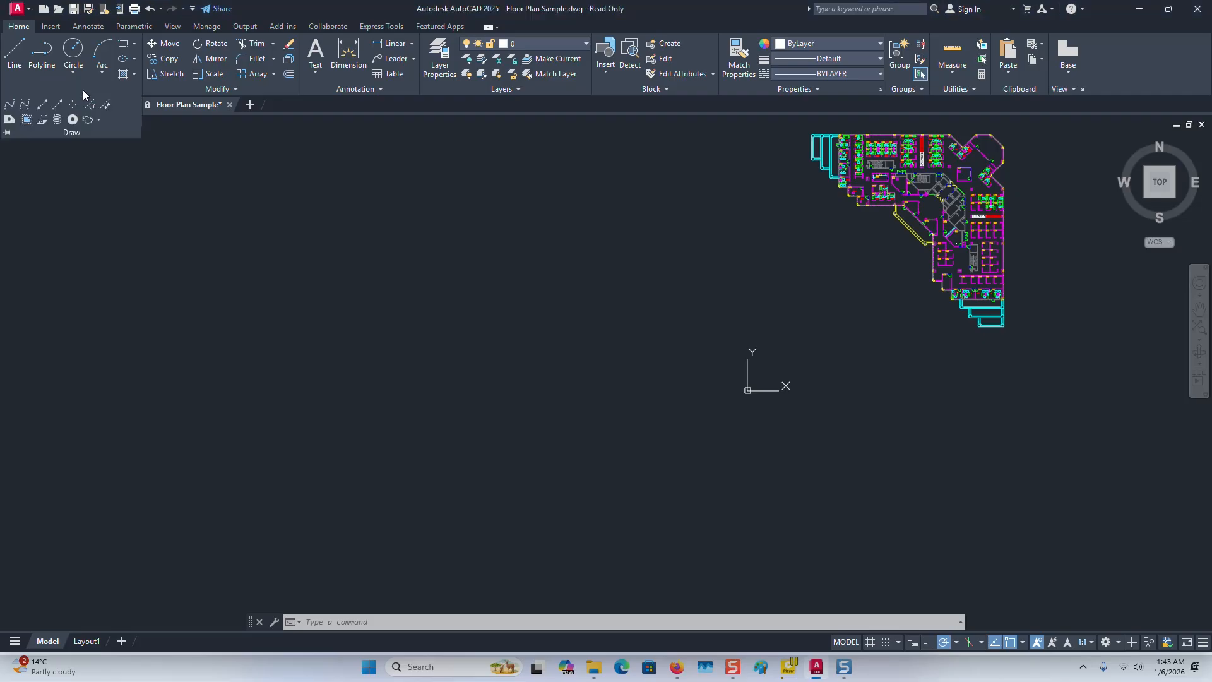
{"action": "left_click", "coordinate": [99, 121]}
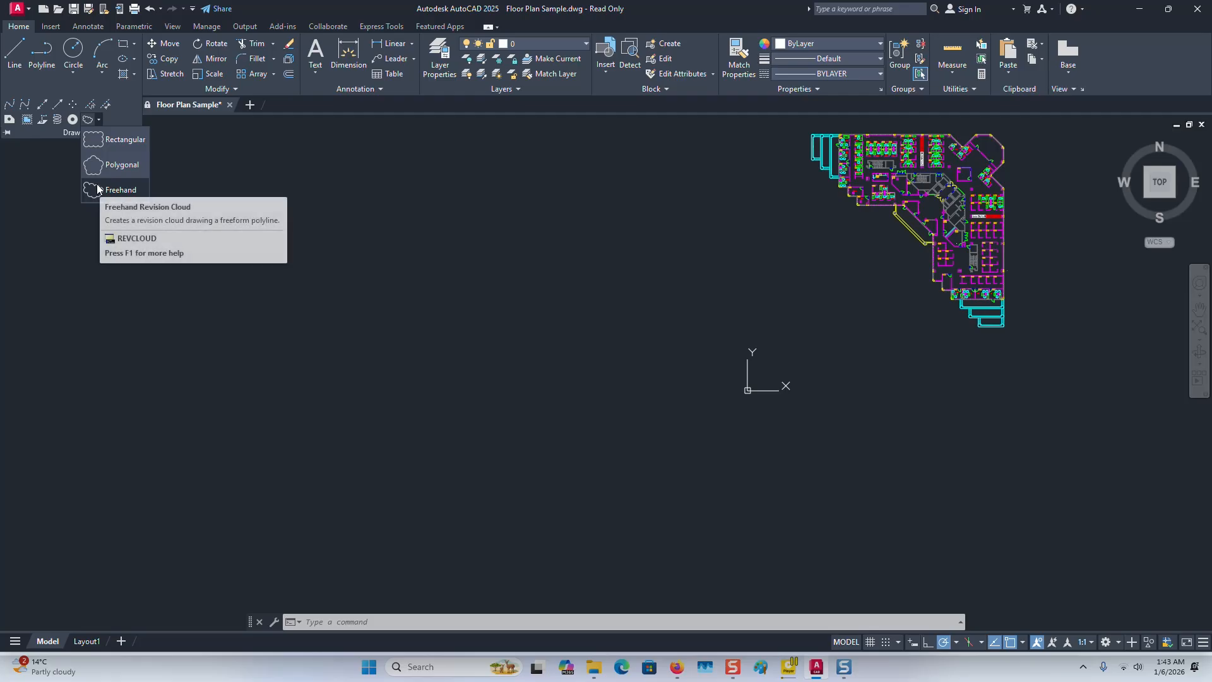
{"action": "left_click", "coordinate": [121, 141]}
{"action": "middle_click_drag", "start_coordinate": [916, 288], "coordinate": [766, 350]}
{"action": "scroll", "coordinate": [829, 266], "scroll_direction": "up", "scroll_amount": 3}
{"action": "middle_click_drag", "start_coordinate": [775, 218], "coordinate": [795, 338]}
{"action": "scroll", "coordinate": [624, 240], "scroll_direction": "up", "scroll_amount": 1}
{"action": "scroll", "coordinate": [602, 257], "scroll_direction": "up", "scroll_amount": 2}
{"action": "mouse_move", "coordinate": [458, 254]}
{"action": "middle_mouse_down"}
{"action": "mouse_move", "coordinate": [576, 200]}
{"action": "mouse_move", "coordinate": [569, 183]}
{"action": "middle_mouse_up"}
{"action": "middle_click_drag", "start_coordinate": [574, 190], "coordinate": [518, 223]}
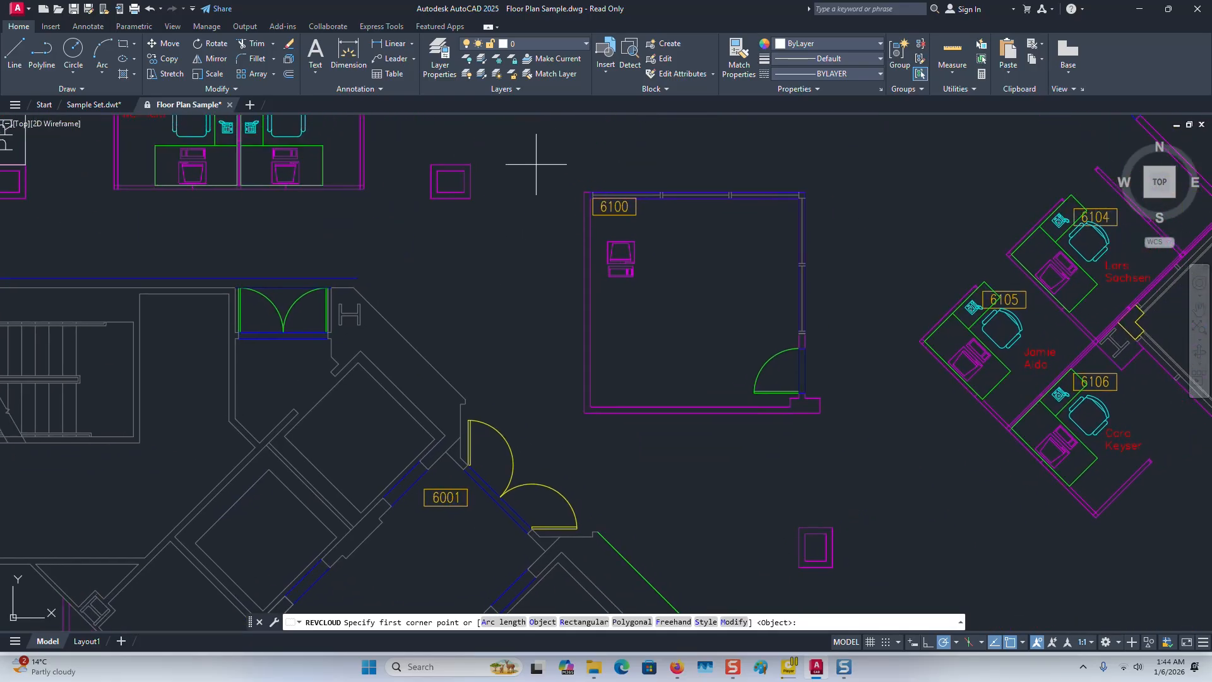
{"action": "left_click", "coordinate": [555, 172]}
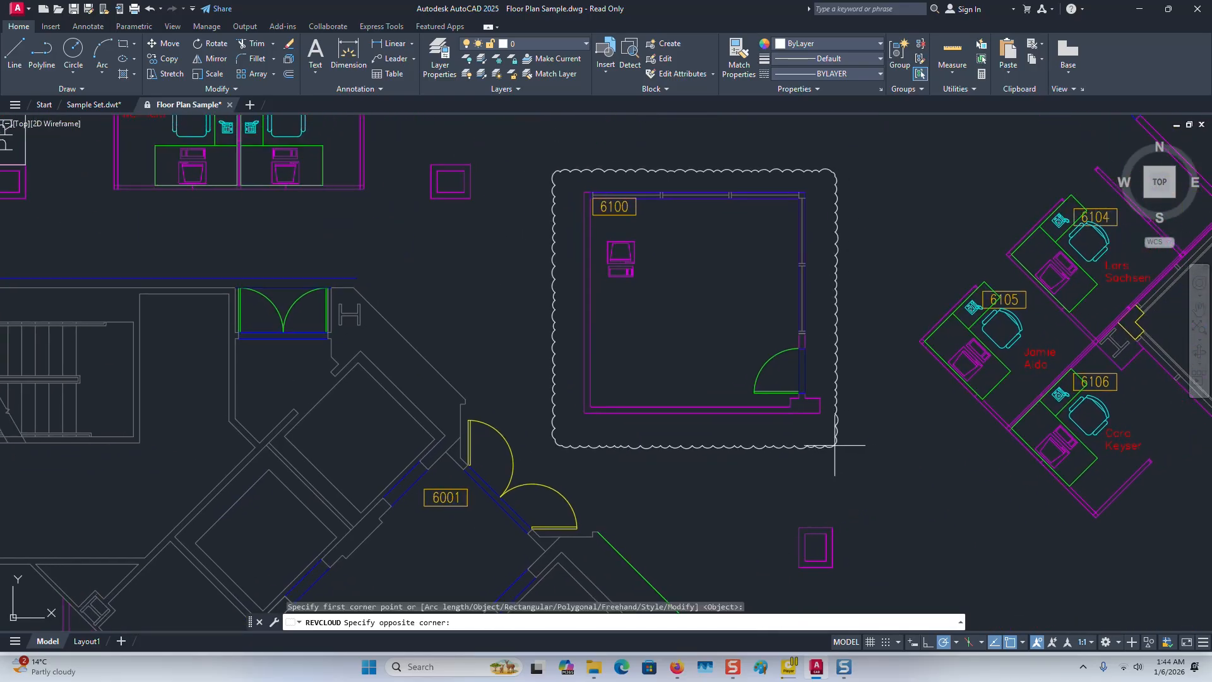
{"action": "left_click", "coordinate": [832, 445]}
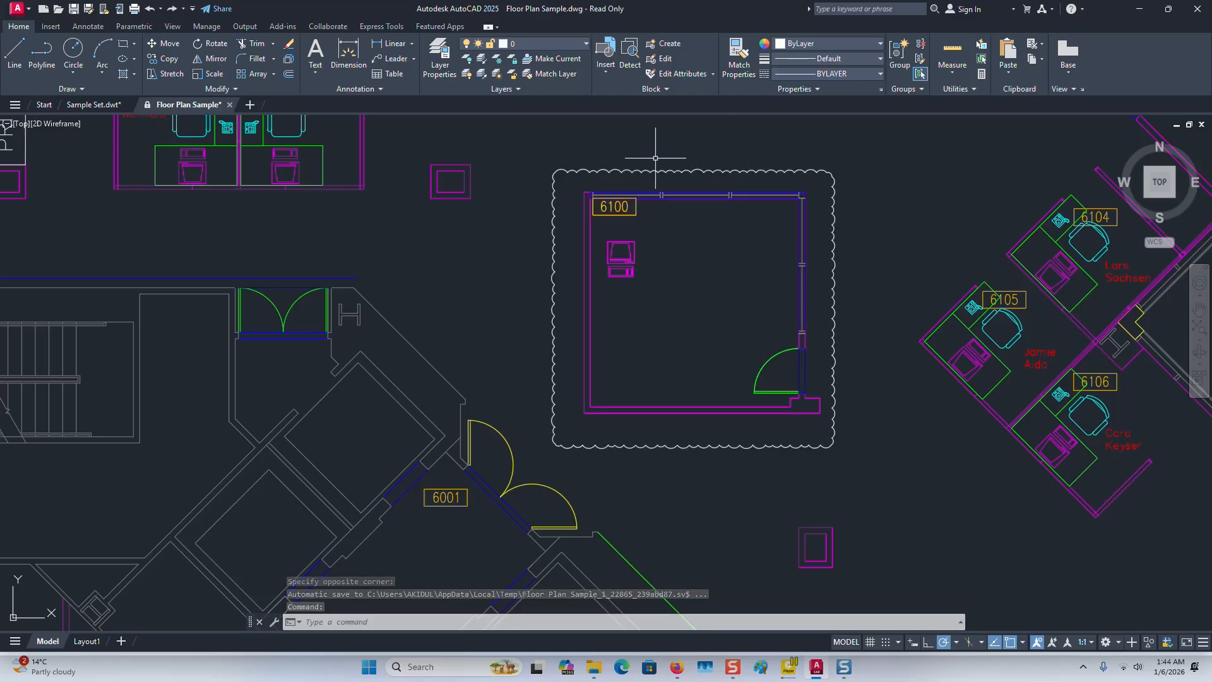
Set the arc length of the revision cloud around room 6100 to 12 inches in its properties.
{"action": "scroll", "coordinate": [615, 169], "scroll_direction": "up", "scroll_amount": 2}
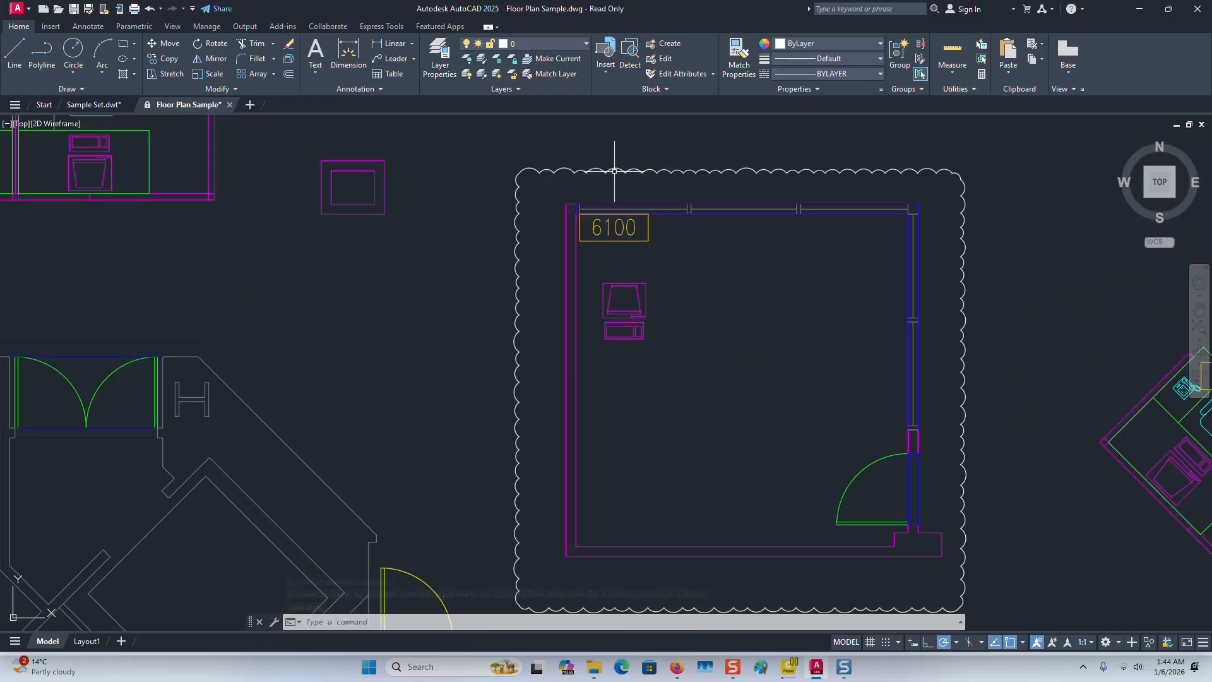
{"action": "scroll", "coordinate": [757, 174], "scroll_direction": "up", "scroll_amount": 3}
{"action": "scroll", "coordinate": [770, 165], "scroll_direction": "down", "scroll_amount": 3}
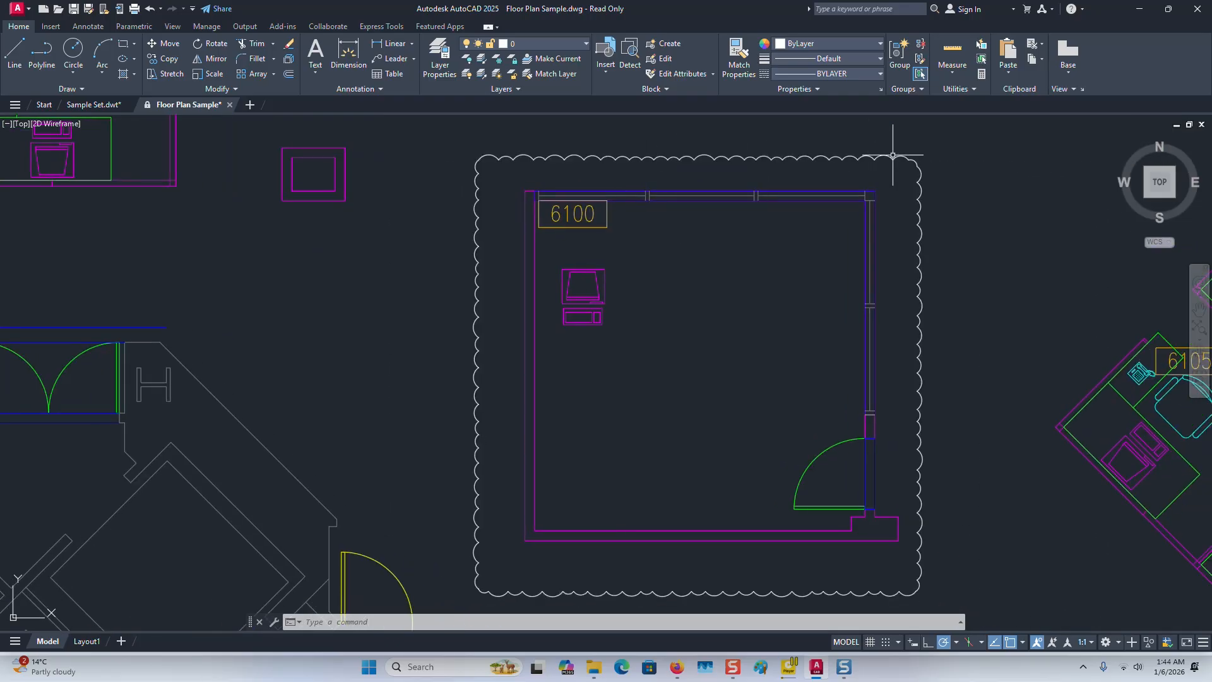
{"action": "left_click", "coordinate": [769, 157]}
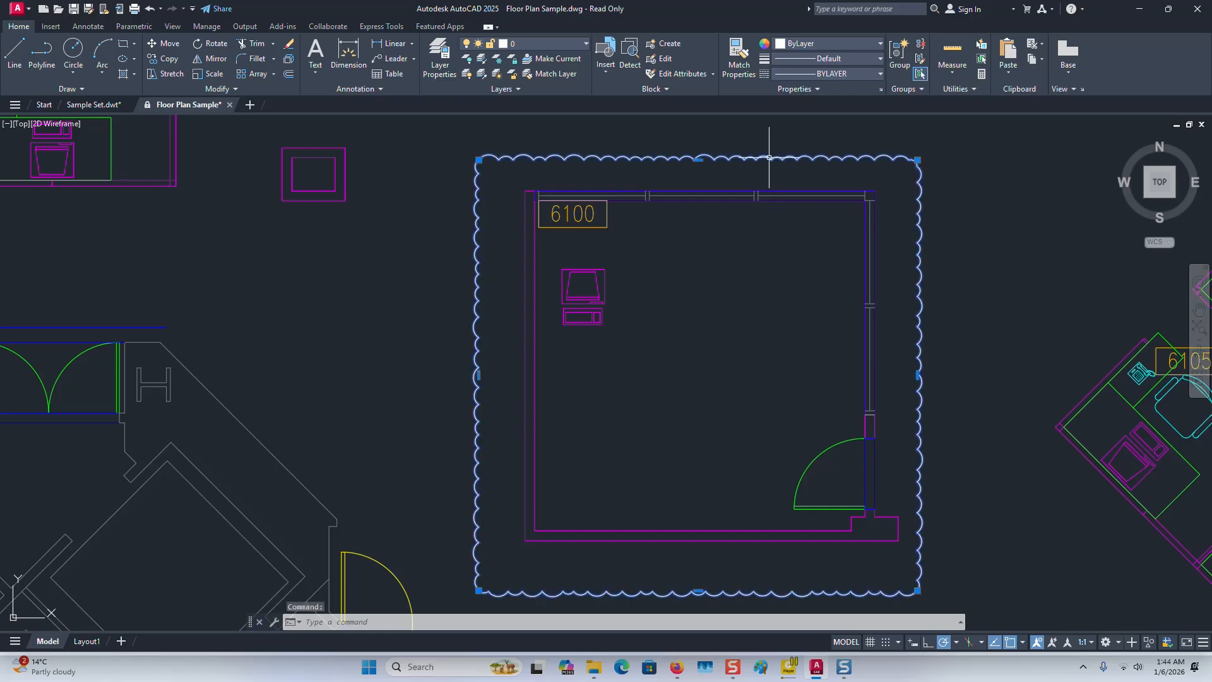
{"action": "right_click", "coordinate": [769, 157]}
{"action": "left_click", "coordinate": [825, 478]}
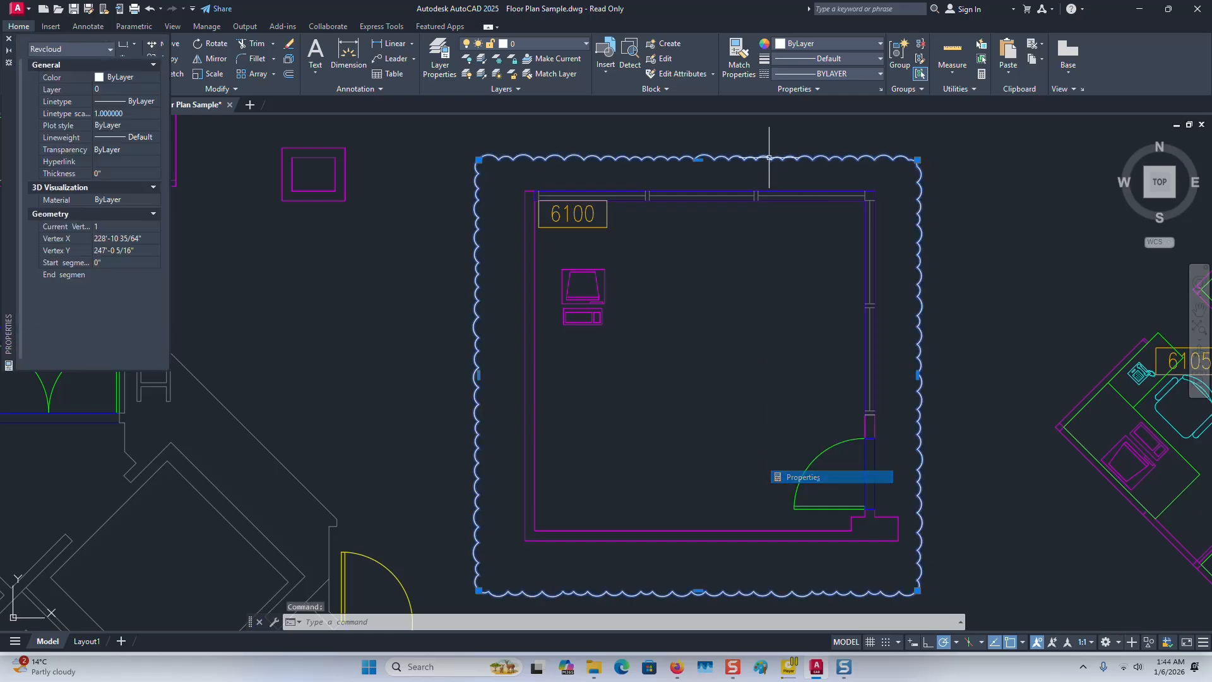
{"action": "scroll", "coordinate": [92, 226], "scroll_direction": "down", "scroll_amount": 1}
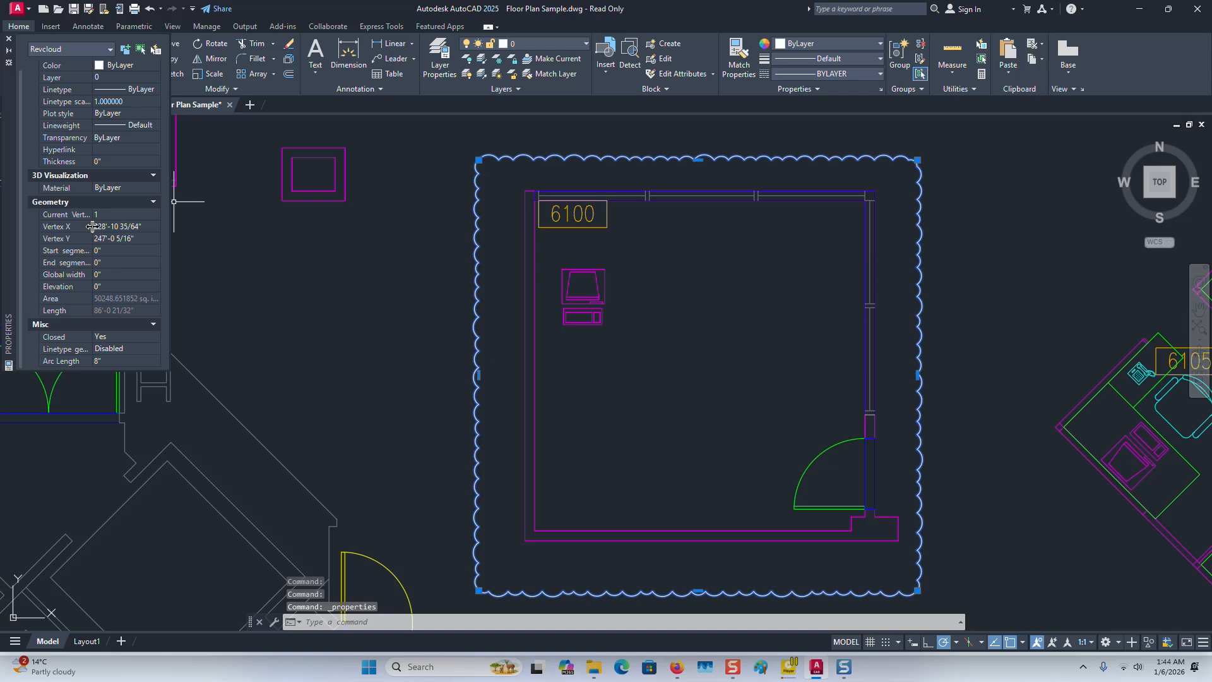
{"action": "left_click", "coordinate": [128, 362]}
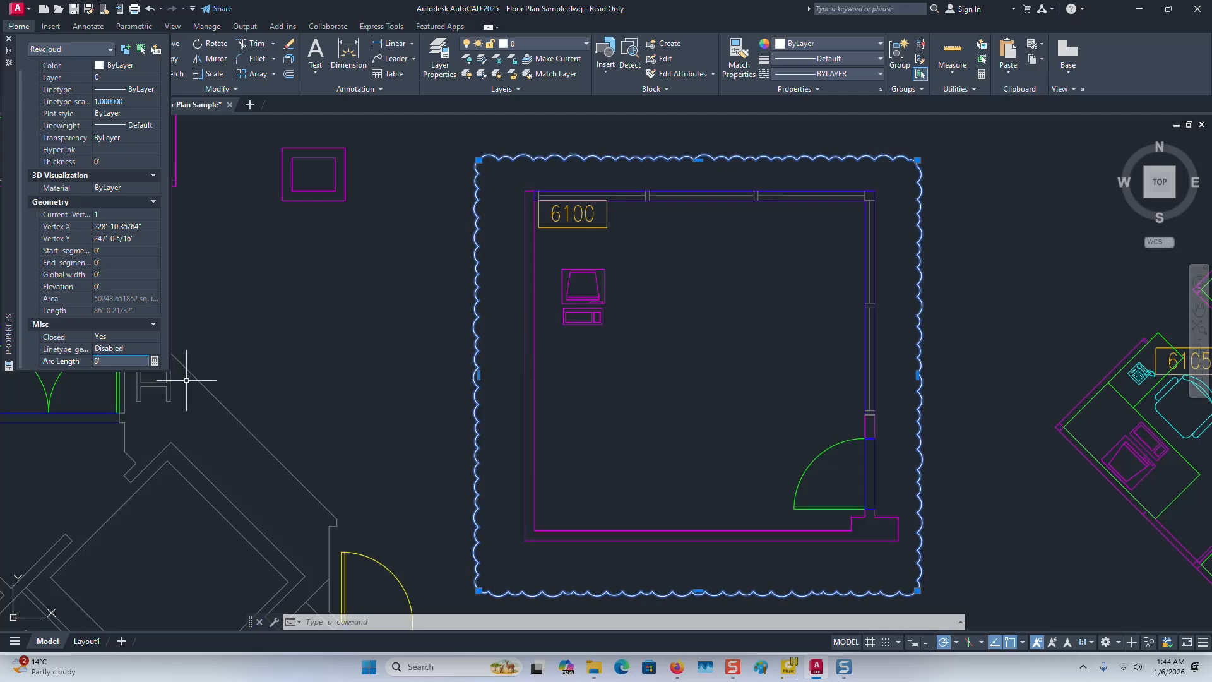
{"action": "type", "text": "12"}
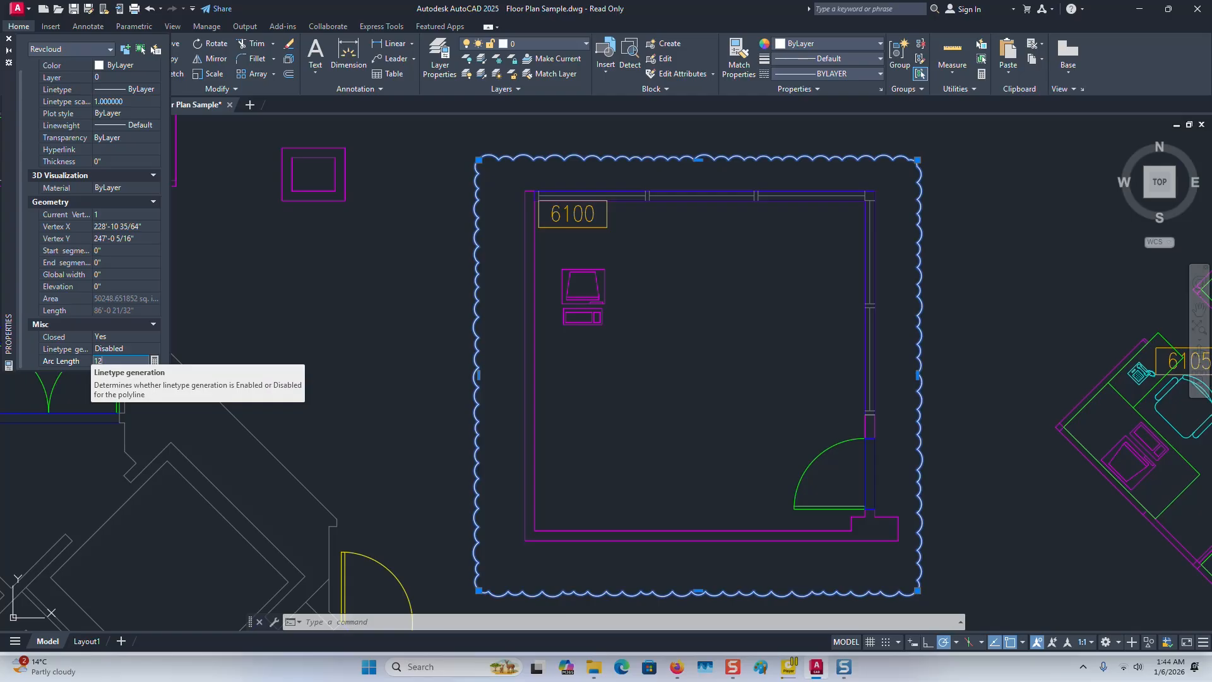
{"action": "key", "text": "Return"}
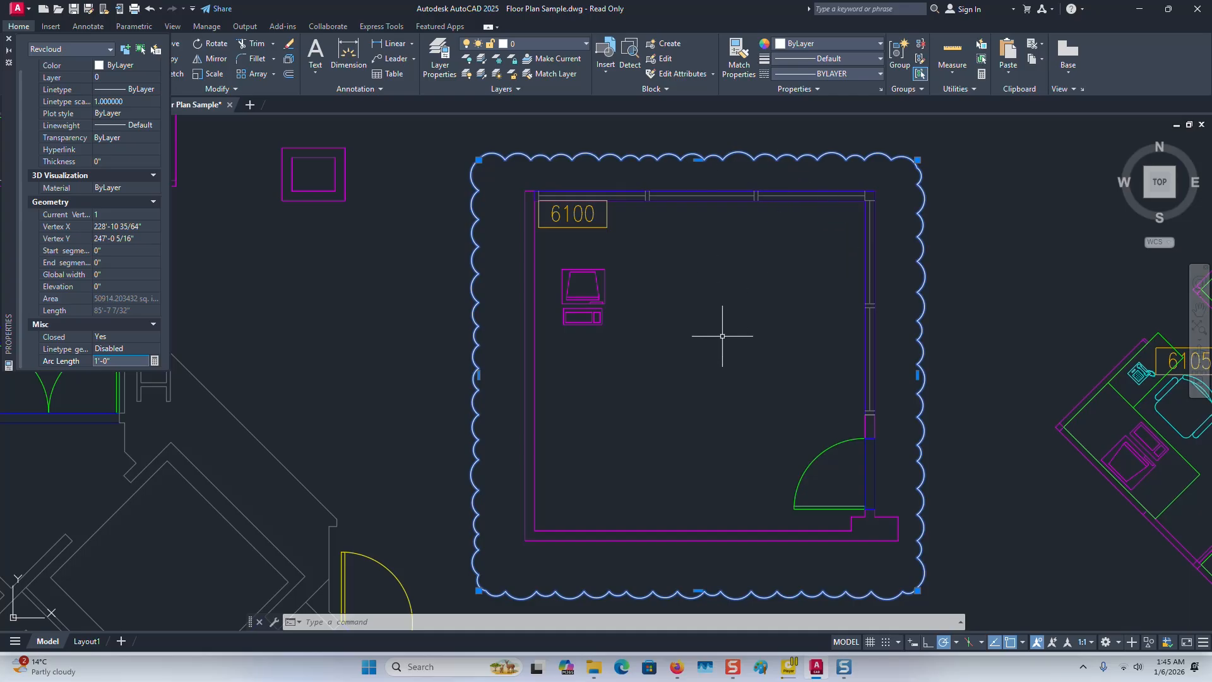
{"action": "scroll", "coordinate": [730, 341], "scroll_direction": "down", "scroll_amount": 2}
{"action": "middle_click_drag", "start_coordinate": [731, 342], "coordinate": [846, 313]}
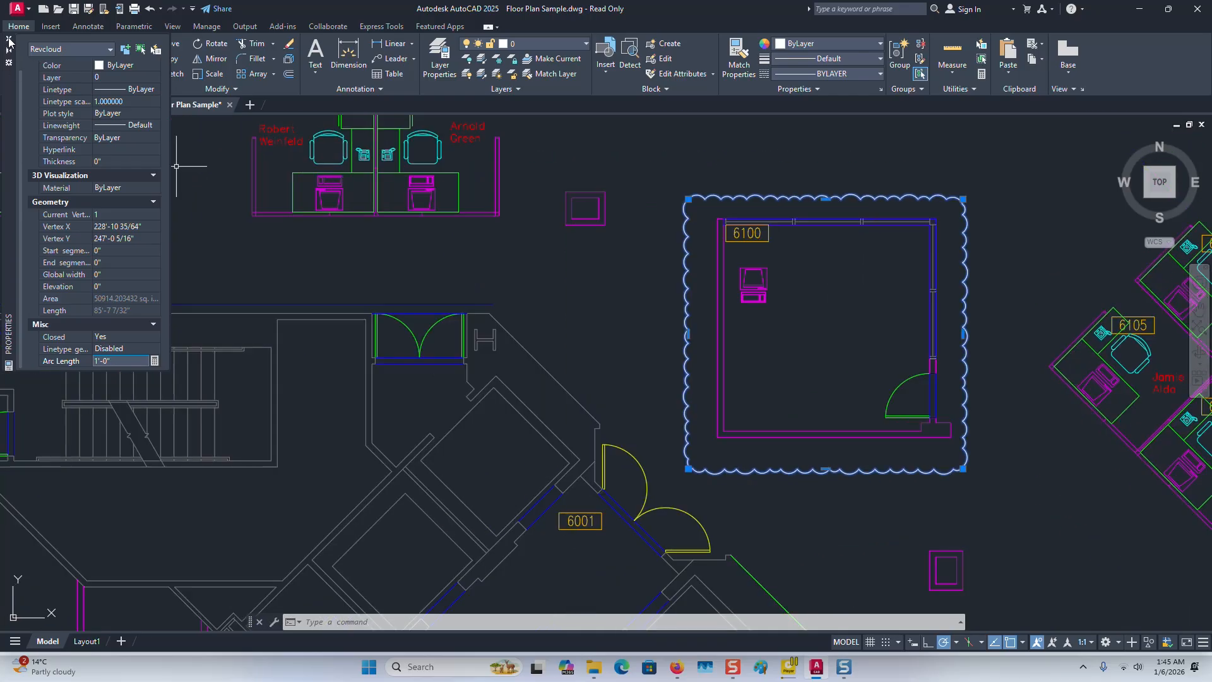
{"action": "left_click", "coordinate": [9, 38]}
Draw a five-point polygonal revision cloud around the small square column between room 6100 and cubicle 6126.
{"action": "left_click", "coordinate": [87, 90]}
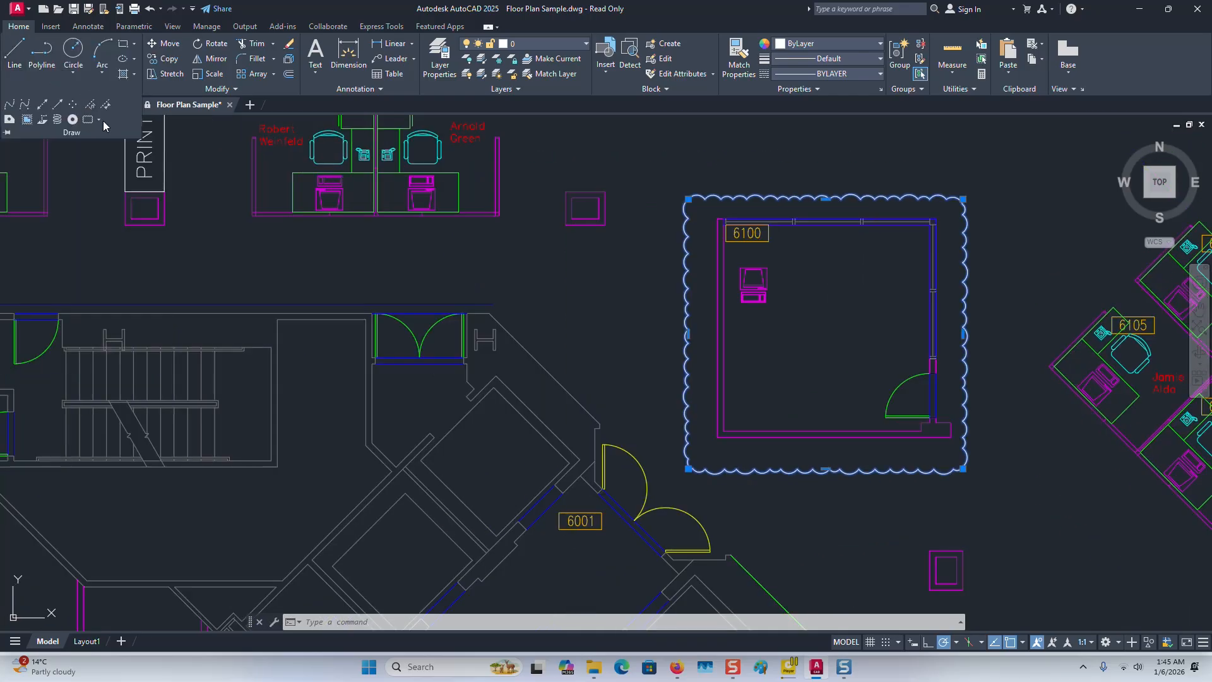
{"action": "left_click", "coordinate": [98, 120]}
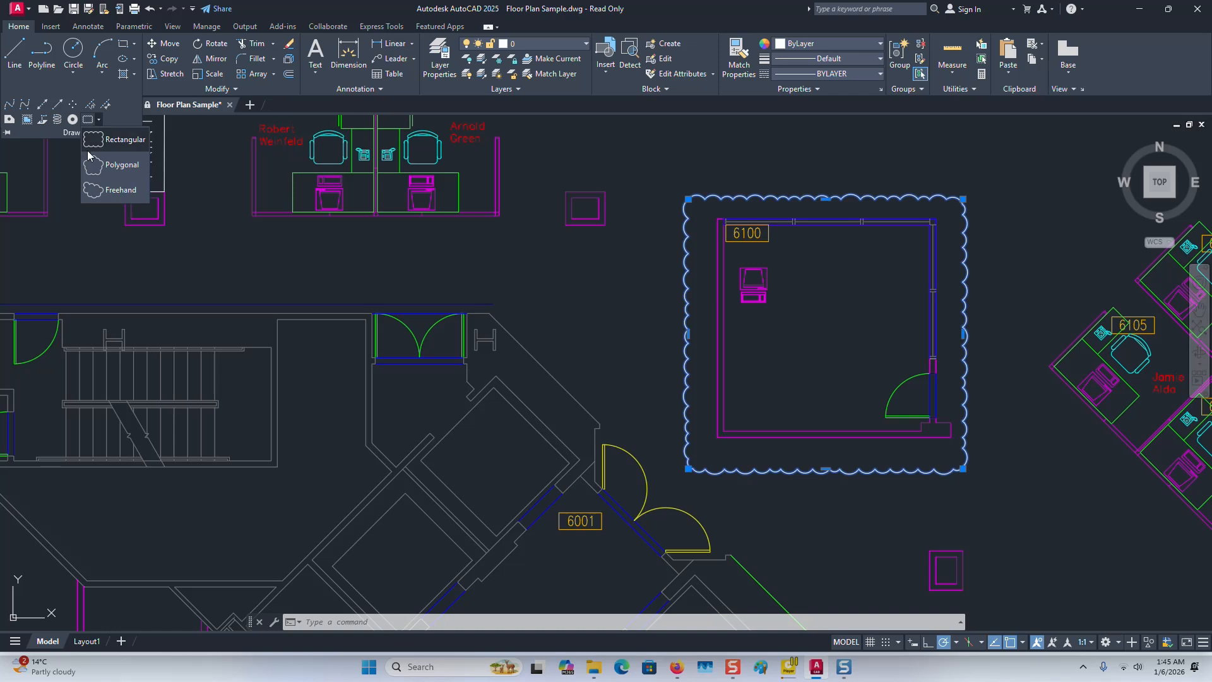
{"action": "left_click", "coordinate": [144, 169]}
{"action": "middle_click_drag", "start_coordinate": [638, 297], "coordinate": [473, 201]}
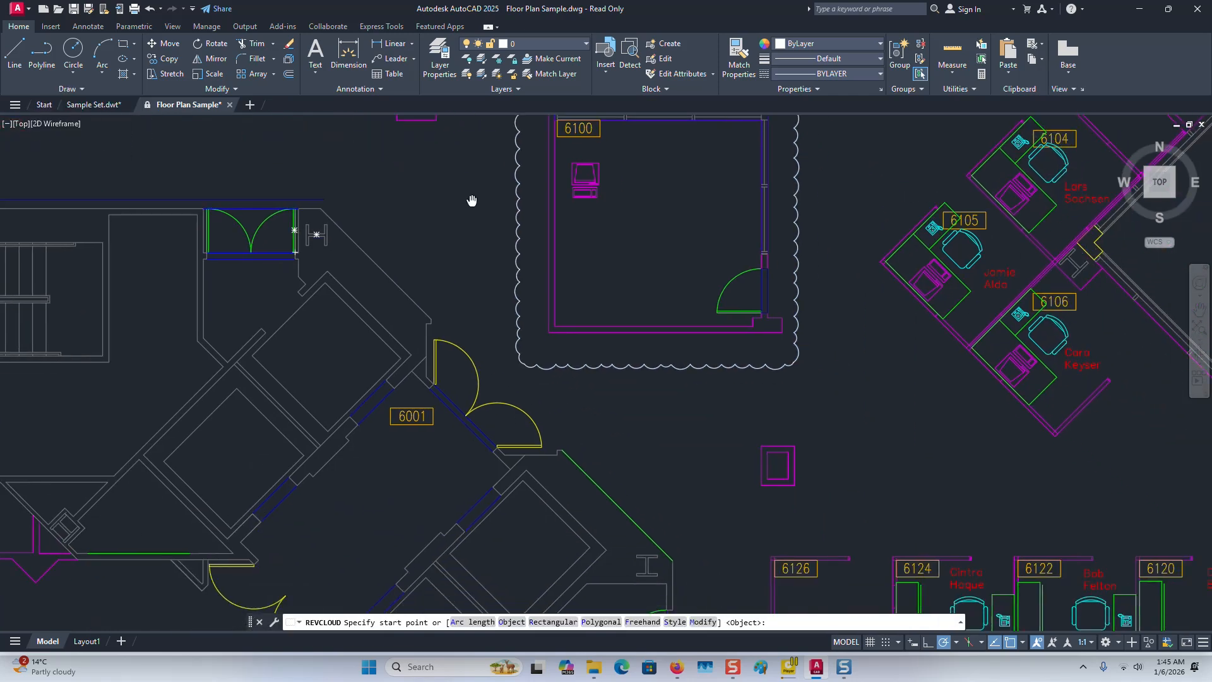
{"action": "left_click", "coordinate": [712, 337]}
{"action": "left_click", "coordinate": [806, 337]}
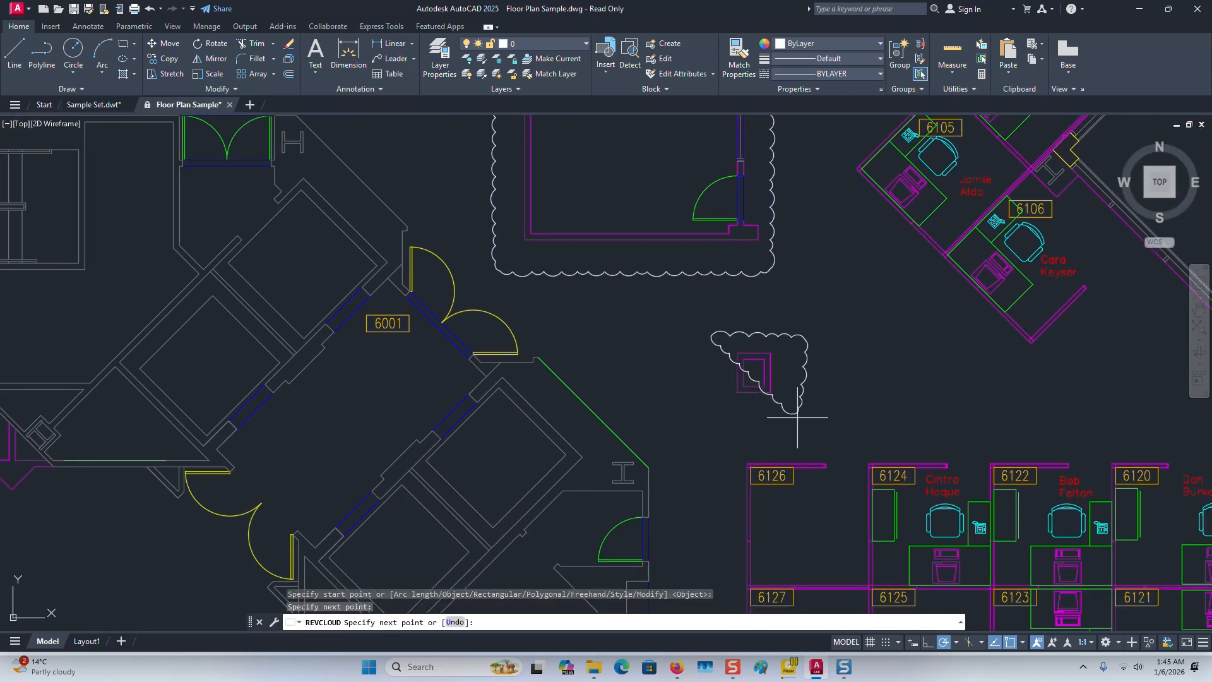
{"action": "left_click", "coordinate": [798, 418]}
{"action": "left_click", "coordinate": [706, 433]}
{"action": "left_click", "coordinate": [688, 367]}
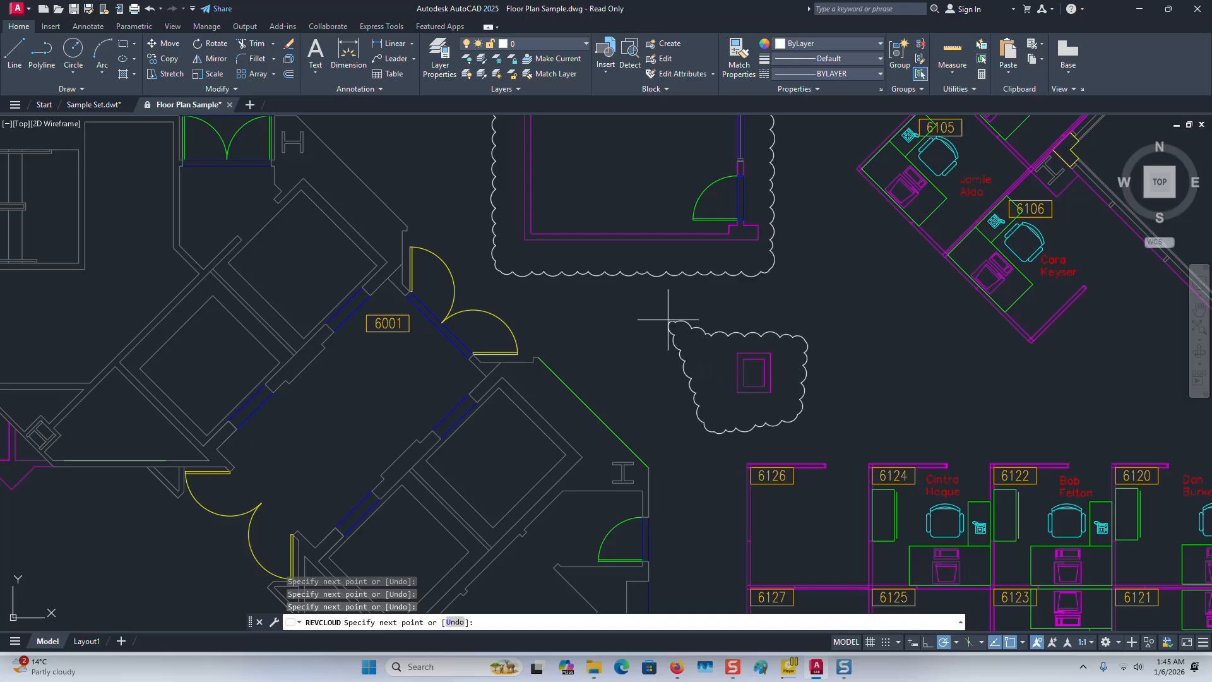
{"action": "key", "text": "Return"}
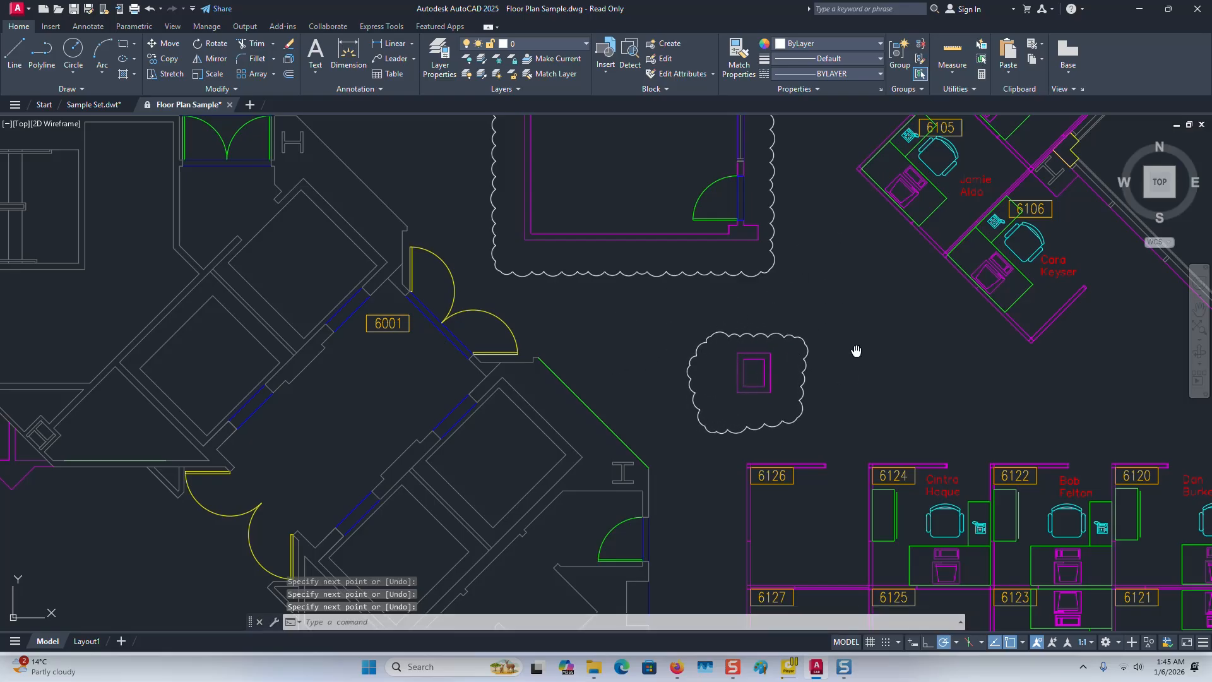
{"action": "middle_click_drag", "start_coordinate": [855, 352], "coordinate": [846, 347]}
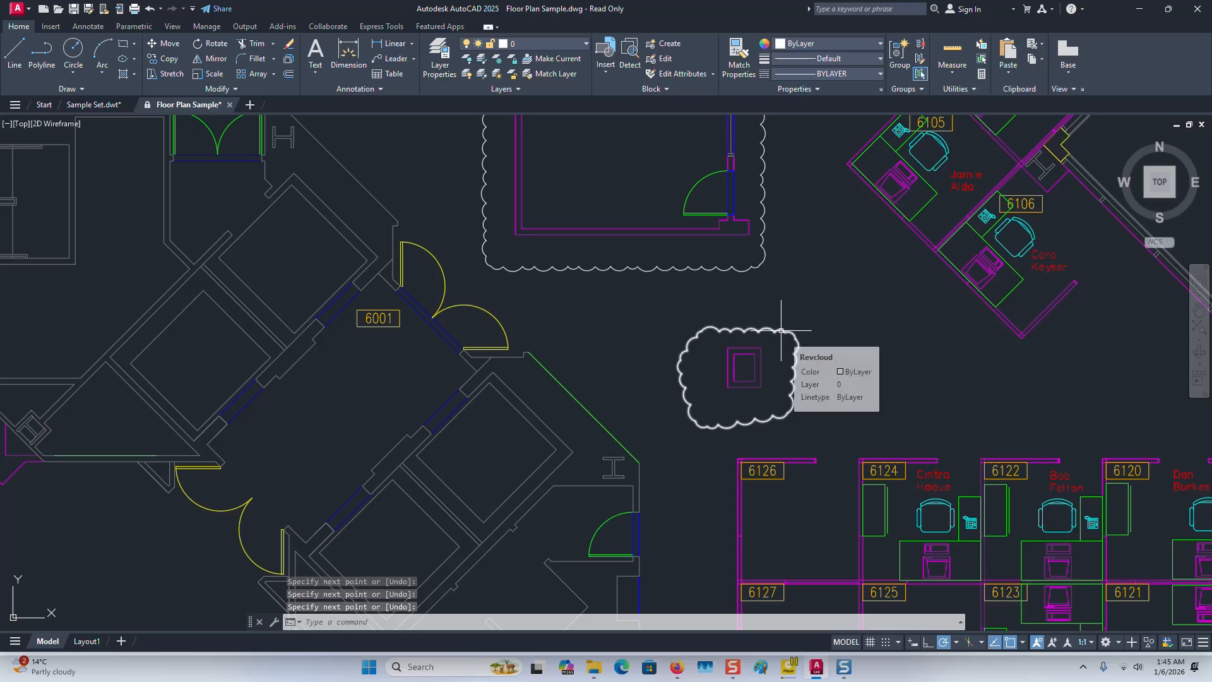
Draw a closed freehand revision cloud around the small square column between cubicle 6073 and room 6100.
{"action": "left_click", "coordinate": [79, 90]}
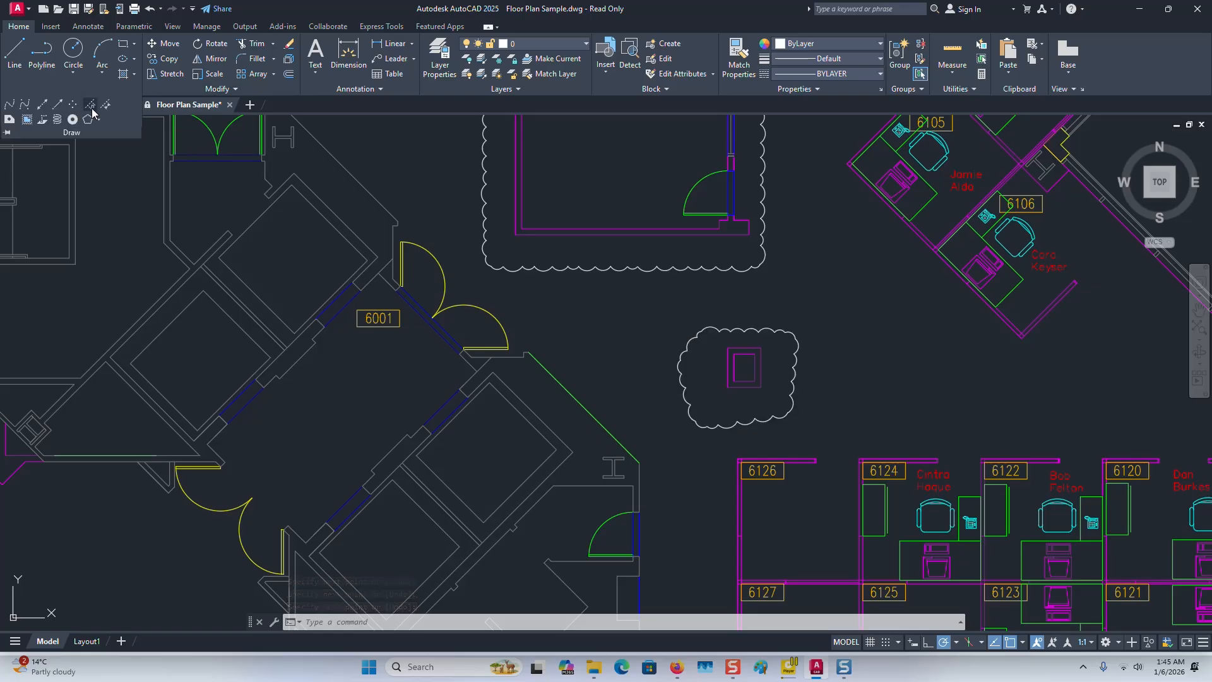
{"action": "left_click", "coordinate": [98, 119]}
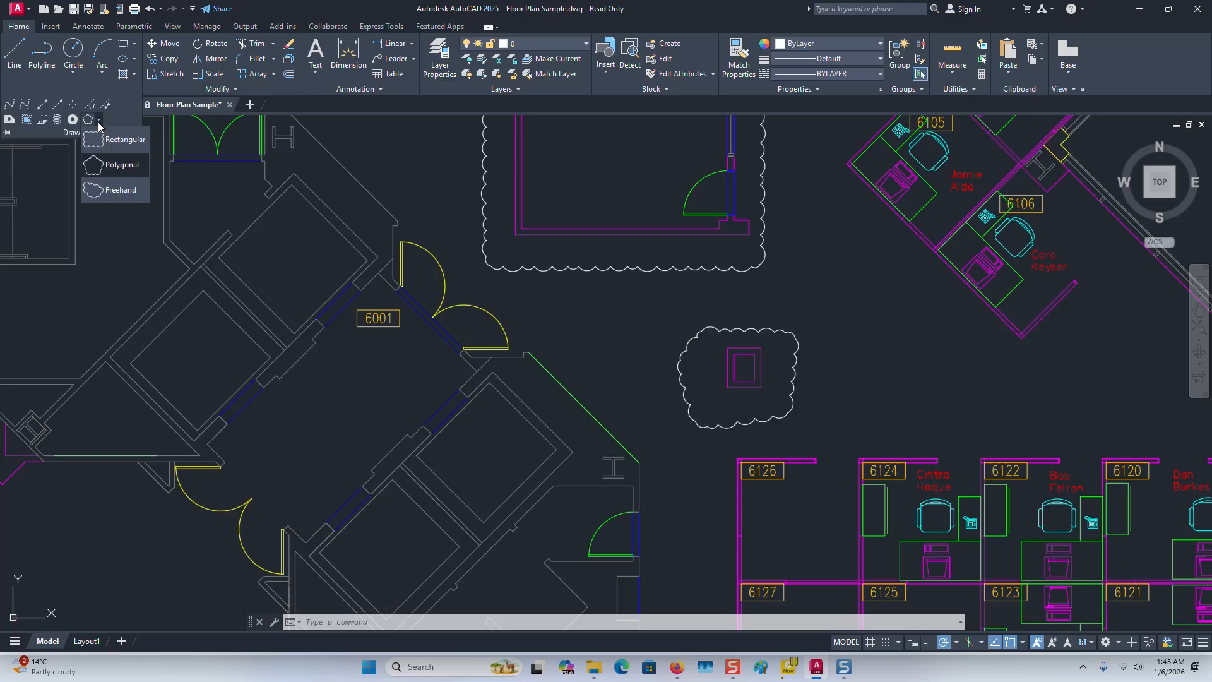
{"action": "left_click", "coordinate": [113, 190]}
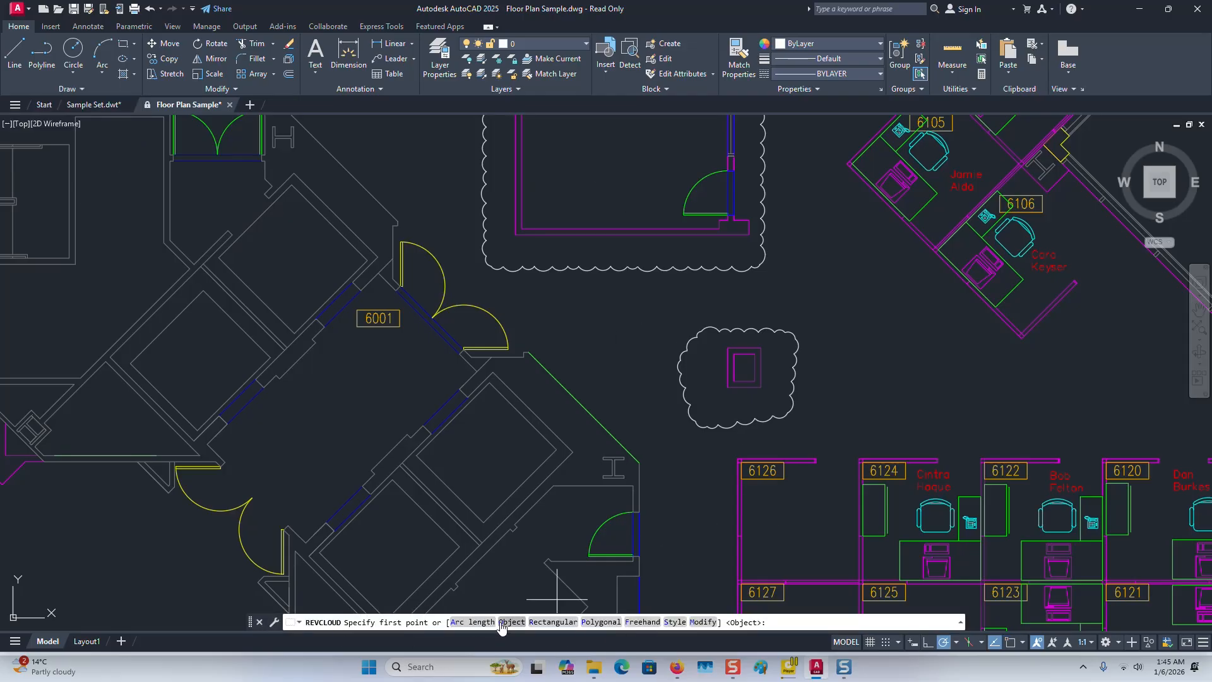
{"action": "left_click", "coordinate": [640, 623]}
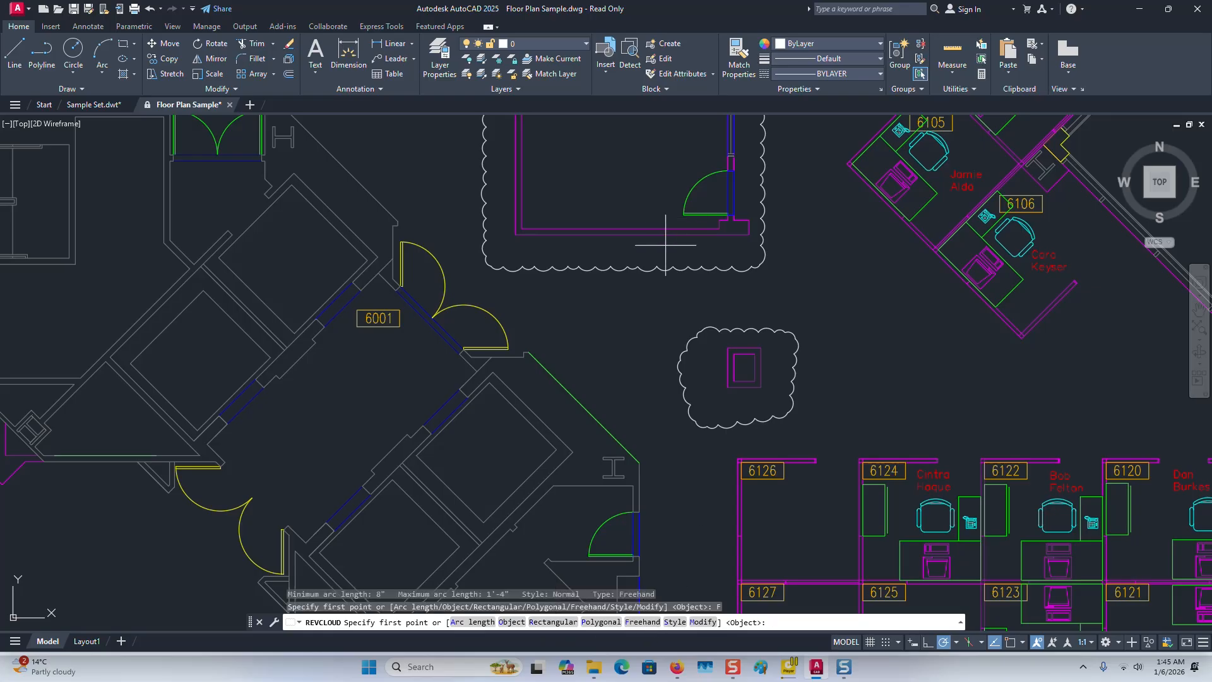
{"action": "scroll", "coordinate": [785, 324], "scroll_direction": "down", "scroll_amount": 3}
{"action": "mouse_move", "coordinate": [659, 192]}
{"action": "middle_mouse_down"}
{"action": "mouse_move", "coordinate": [631, 306]}
{"action": "mouse_move", "coordinate": [644, 217]}
{"action": "middle_mouse_up"}
{"action": "scroll", "coordinate": [568, 262], "scroll_direction": "up", "scroll_amount": 4}
{"action": "scroll", "coordinate": [501, 252], "scroll_direction": "up", "scroll_amount": 2}
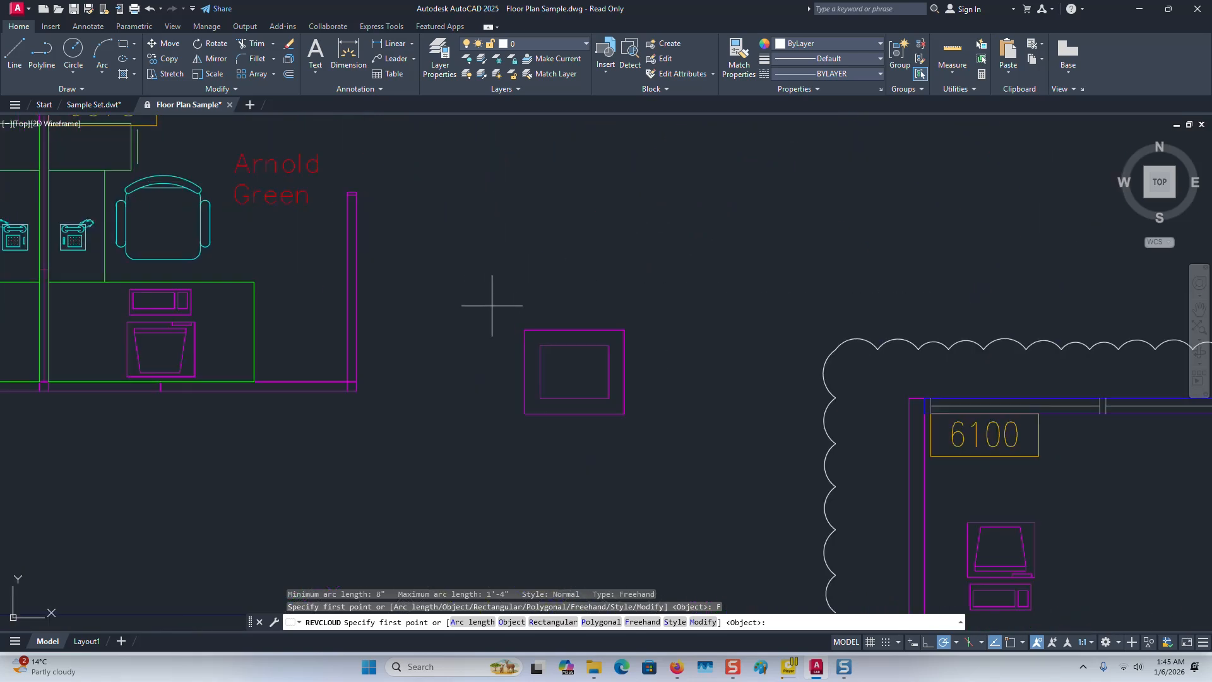
{"action": "middle_click_drag", "start_coordinate": [493, 292], "coordinate": [516, 241]}
{"action": "left_click", "coordinate": [504, 265]}
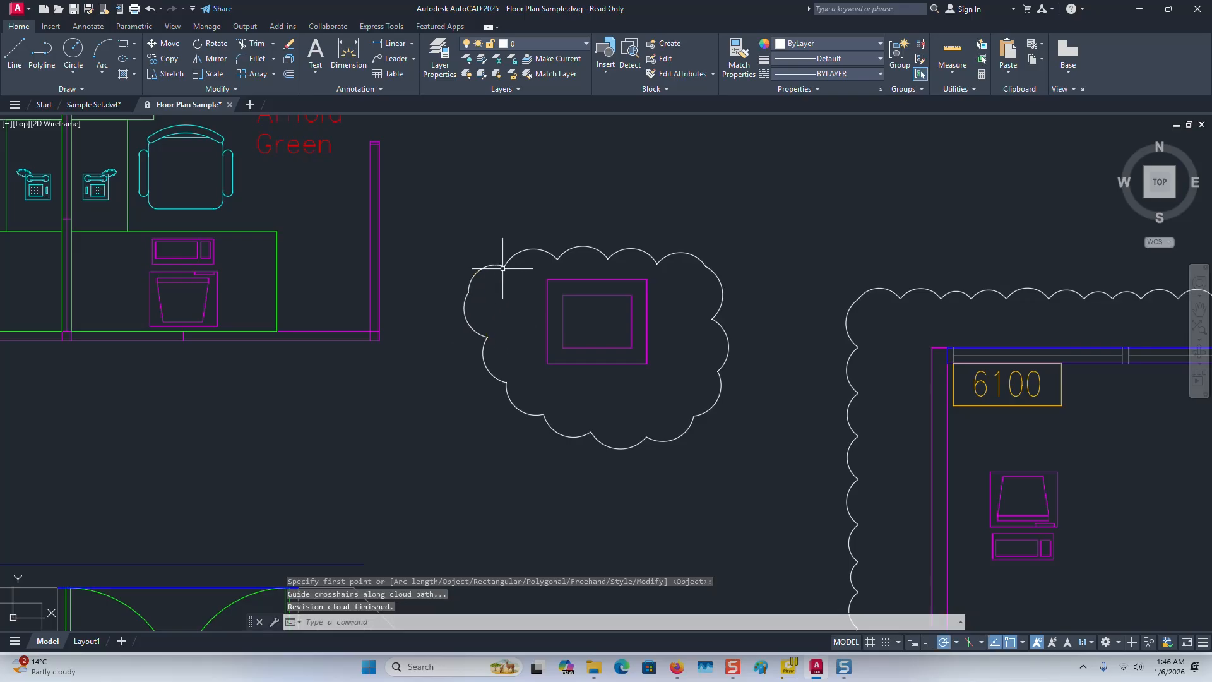
{"action": "middle_click_drag", "start_coordinate": [748, 258], "coordinate": [742, 251]}
{"action": "scroll", "coordinate": [487, 257], "scroll_direction": "down", "scroll_amount": 5}
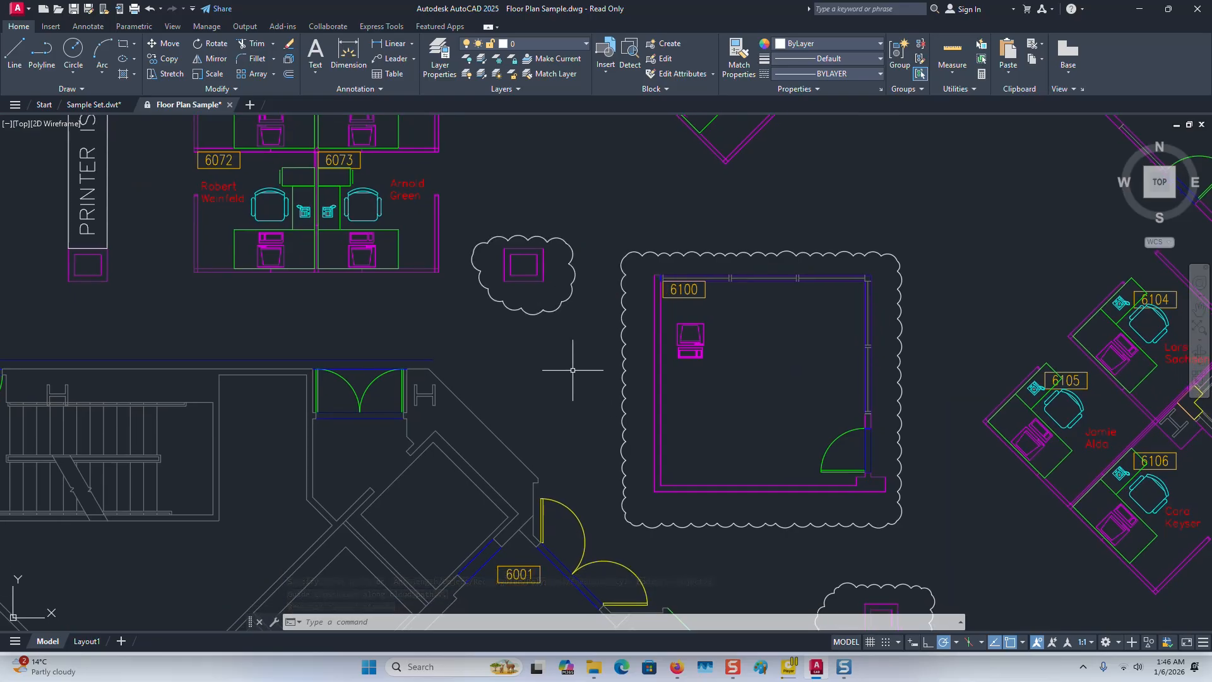
Start another freehand revision cloud and set its arc style to Calligraphy.
{"action": "left_click", "coordinate": [85, 92]}
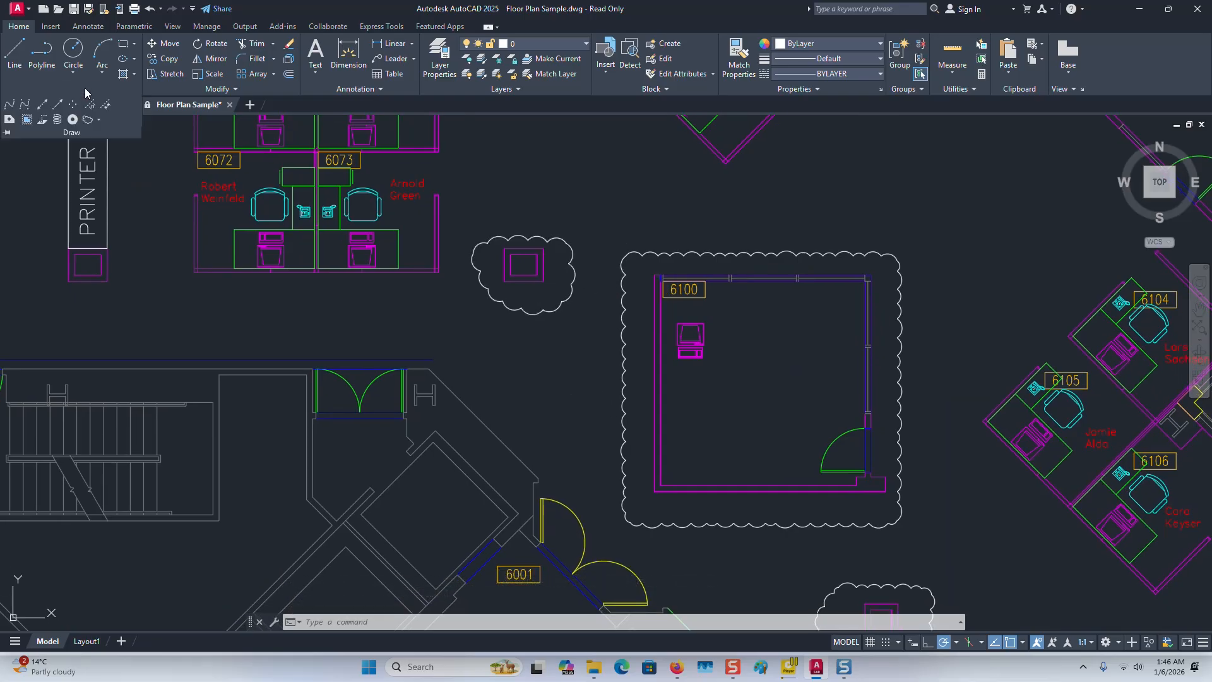
{"action": "left_click", "coordinate": [97, 124]}
{"action": "left_click", "coordinate": [121, 192]}
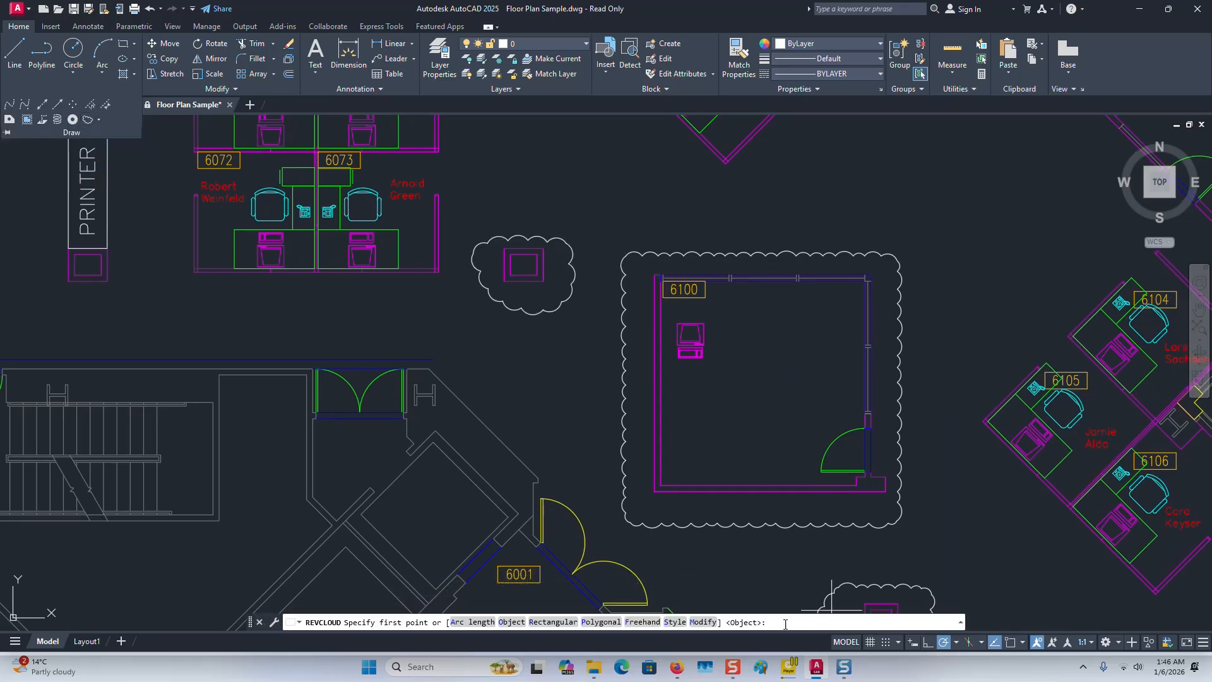
{"action": "left_click", "coordinate": [676, 623]}
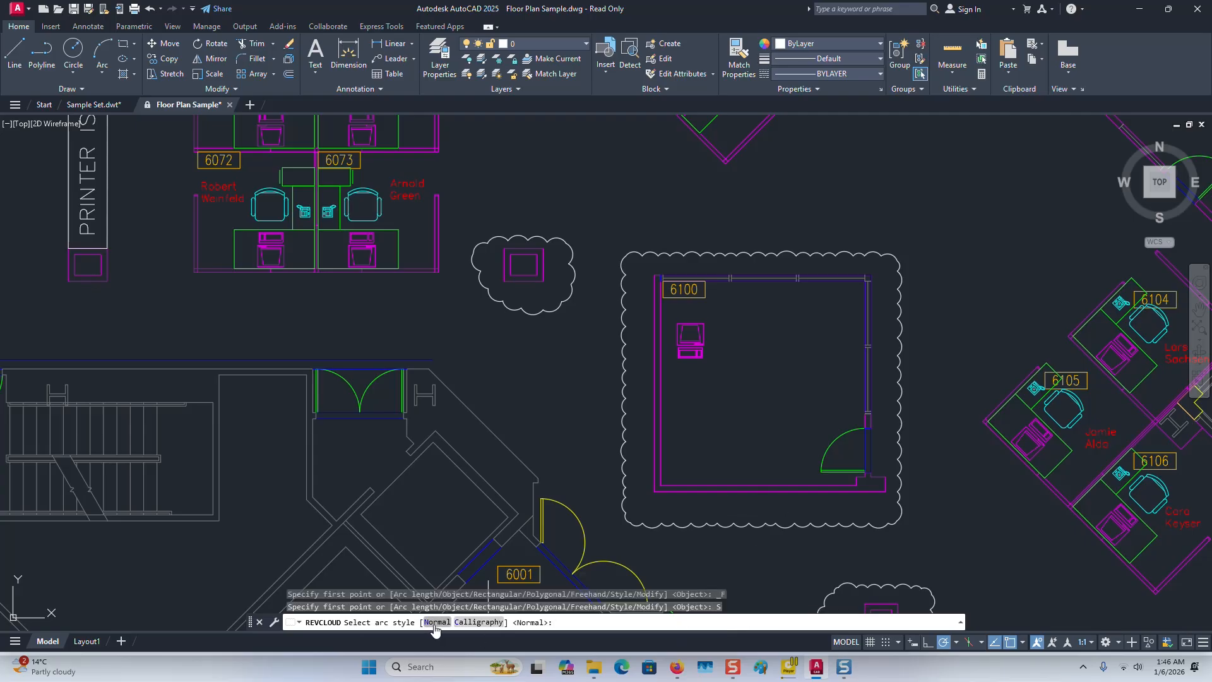
{"action": "left_click", "coordinate": [482, 625]}
Trace a closed freehand calligraphy cloud over the eastern part of room 6002 and the adjoining corridor.
{"action": "scroll", "coordinate": [552, 347], "scroll_direction": "down", "scroll_amount": 3}
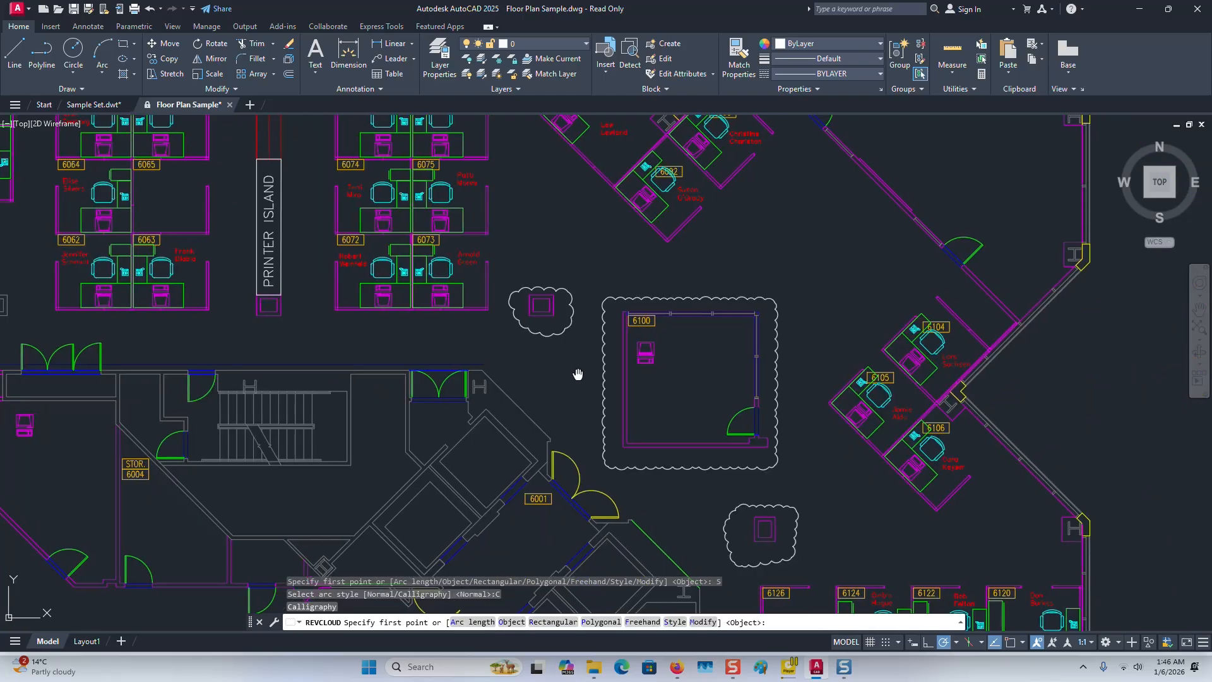
{"action": "mouse_move", "coordinate": [549, 468]}
{"action": "middle_mouse_down"}
{"action": "mouse_move", "coordinate": [744, 397]}
{"action": "mouse_move", "coordinate": [758, 273]}
{"action": "middle_mouse_up"}
{"action": "middle_click_drag", "start_coordinate": [428, 412], "coordinate": [520, 358]}
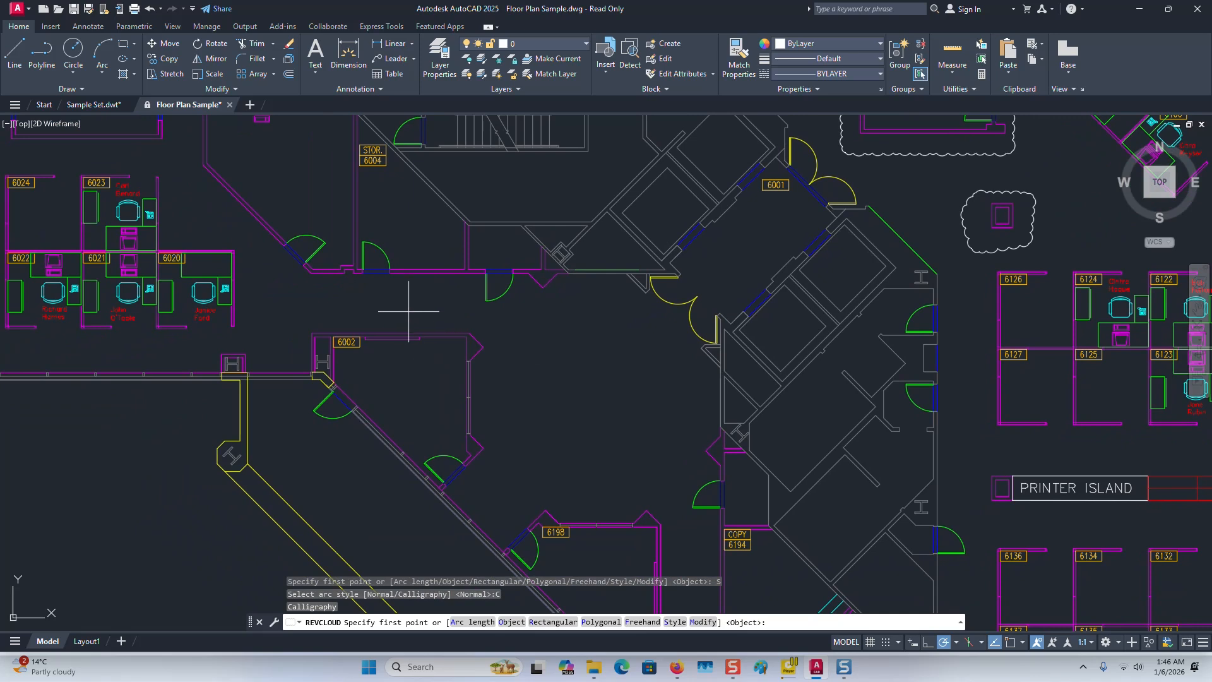
{"action": "left_click", "coordinate": [408, 311]}
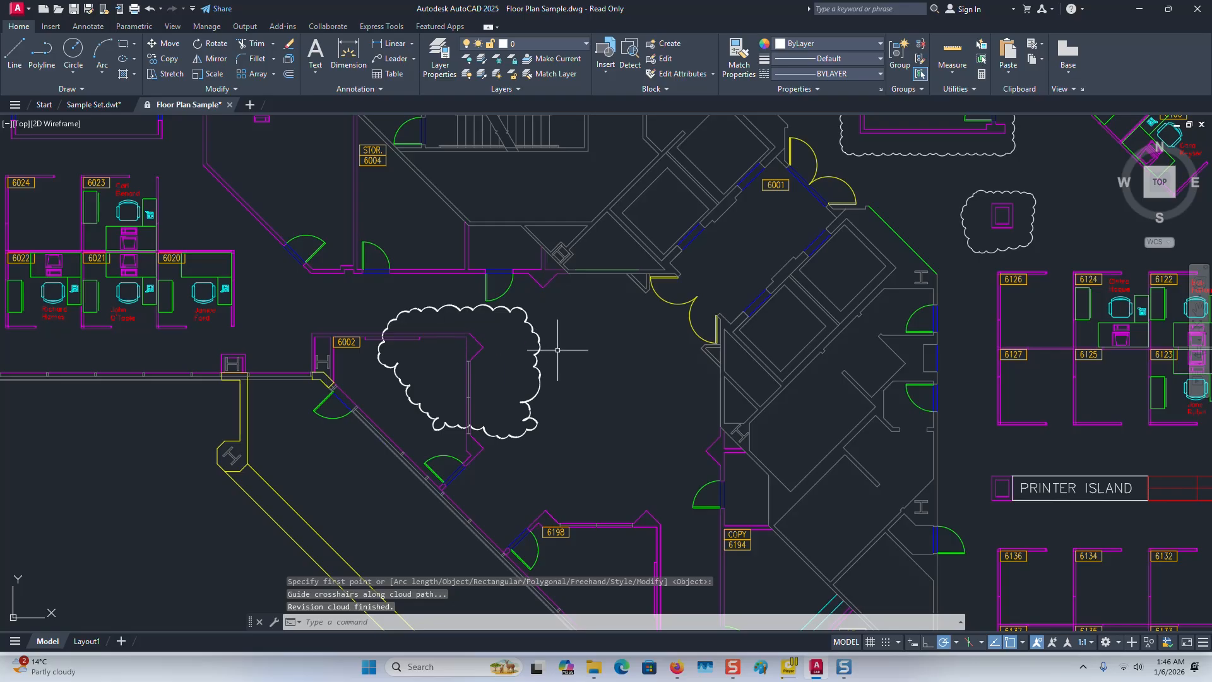
{"action": "scroll", "coordinate": [555, 348], "scroll_direction": "down", "scroll_amount": 2}
{"action": "middle_click_drag", "start_coordinate": [555, 348], "coordinate": [548, 395]}
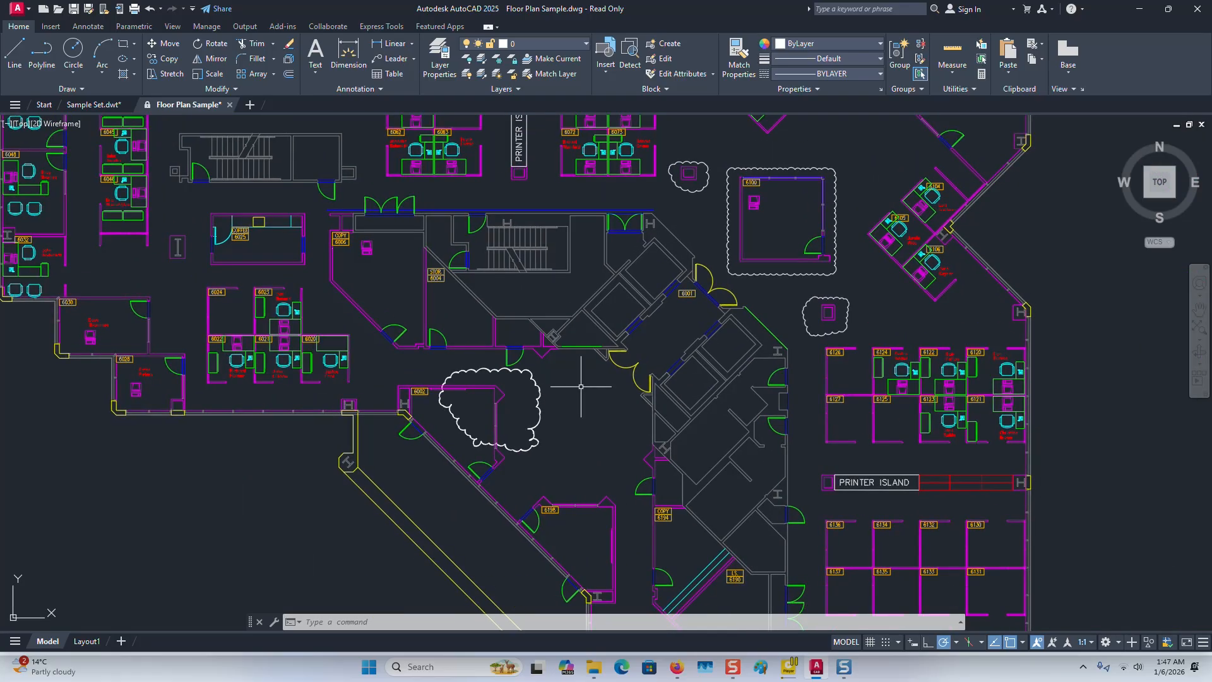